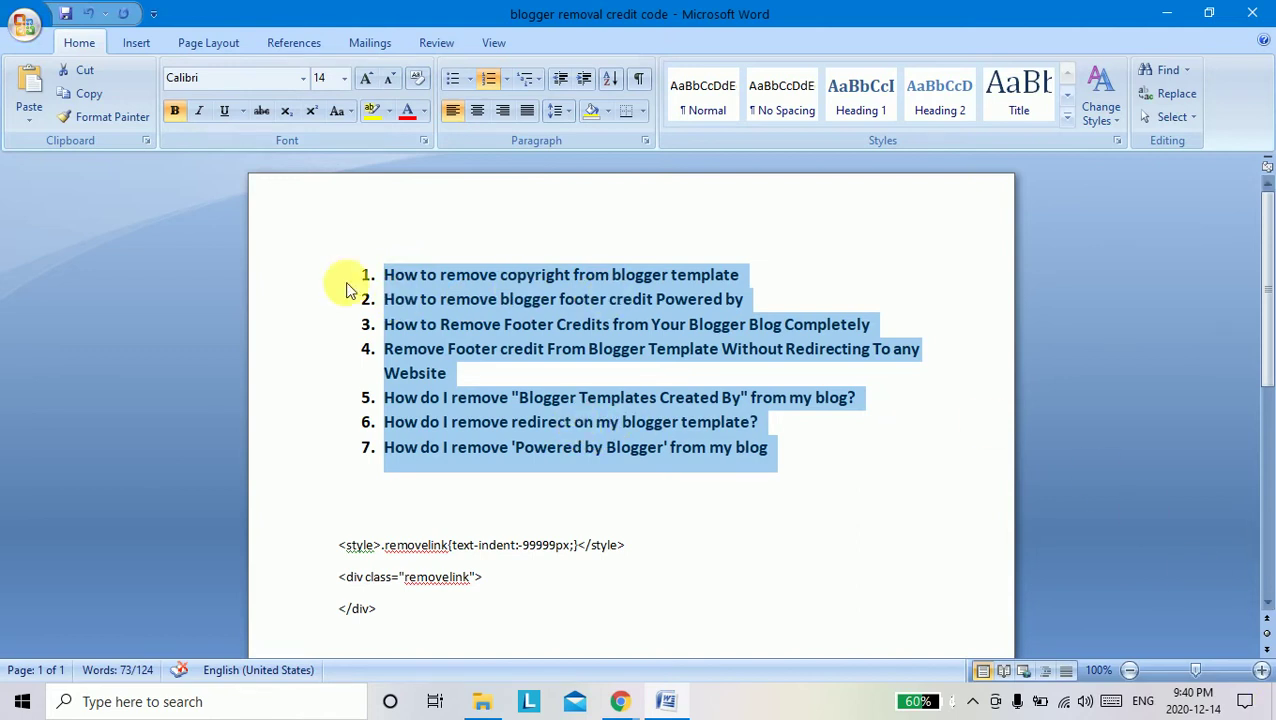
Select list items 2 through 7, then bring up the Chrome window showing the Technical Lion blog.
{"action": "left_click", "coordinate": [386, 299]}
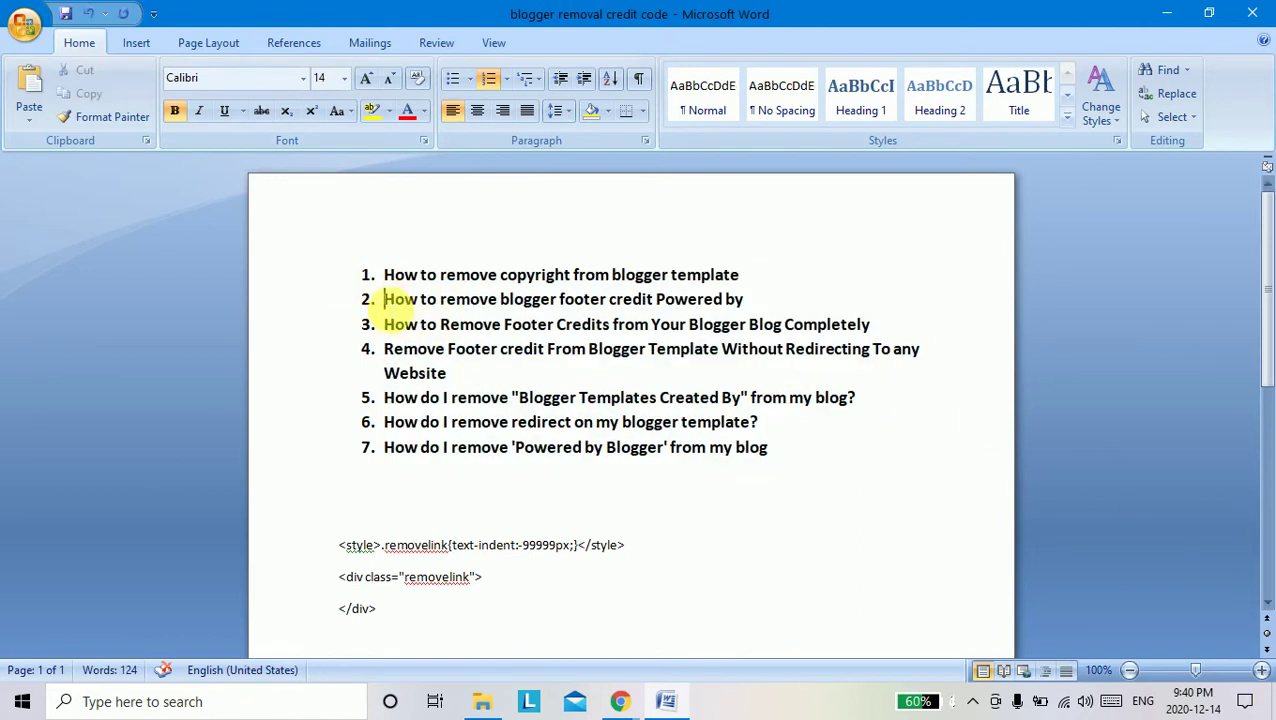
{"action": "left_click_drag", "start_coordinate": [388, 299], "coordinate": [772, 454]}
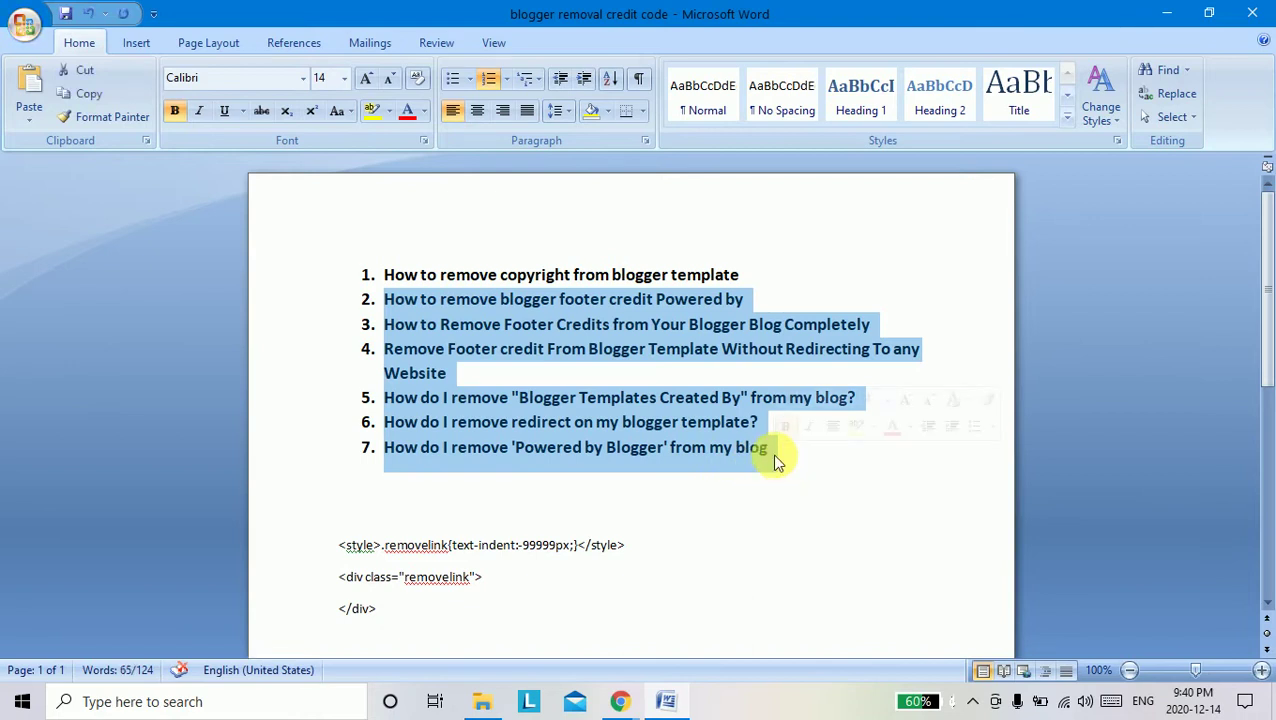
{"action": "left_click", "coordinate": [621, 701]}
{"action": "left_click", "coordinate": [773, 626]}
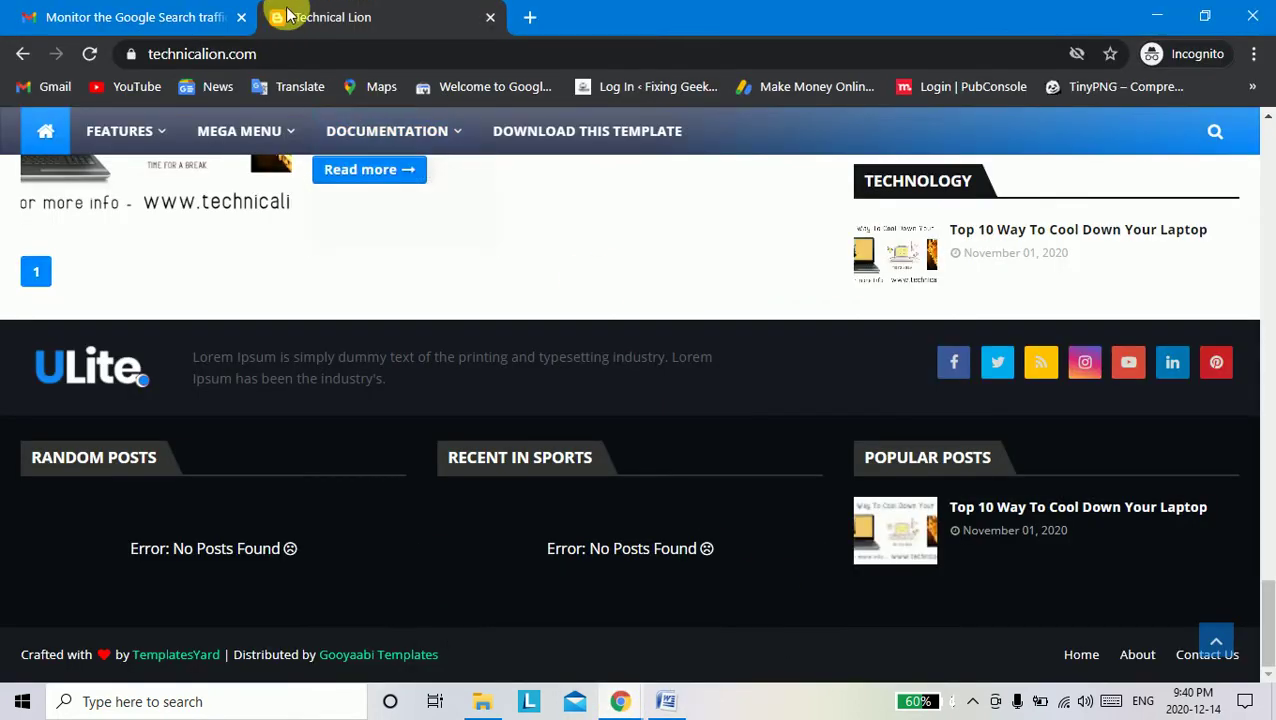
Load blogger.com in a new tab and inspect the live blog's TemplatesYard/Gooyaabi footer credit.
{"action": "left_click", "coordinate": [531, 17]}
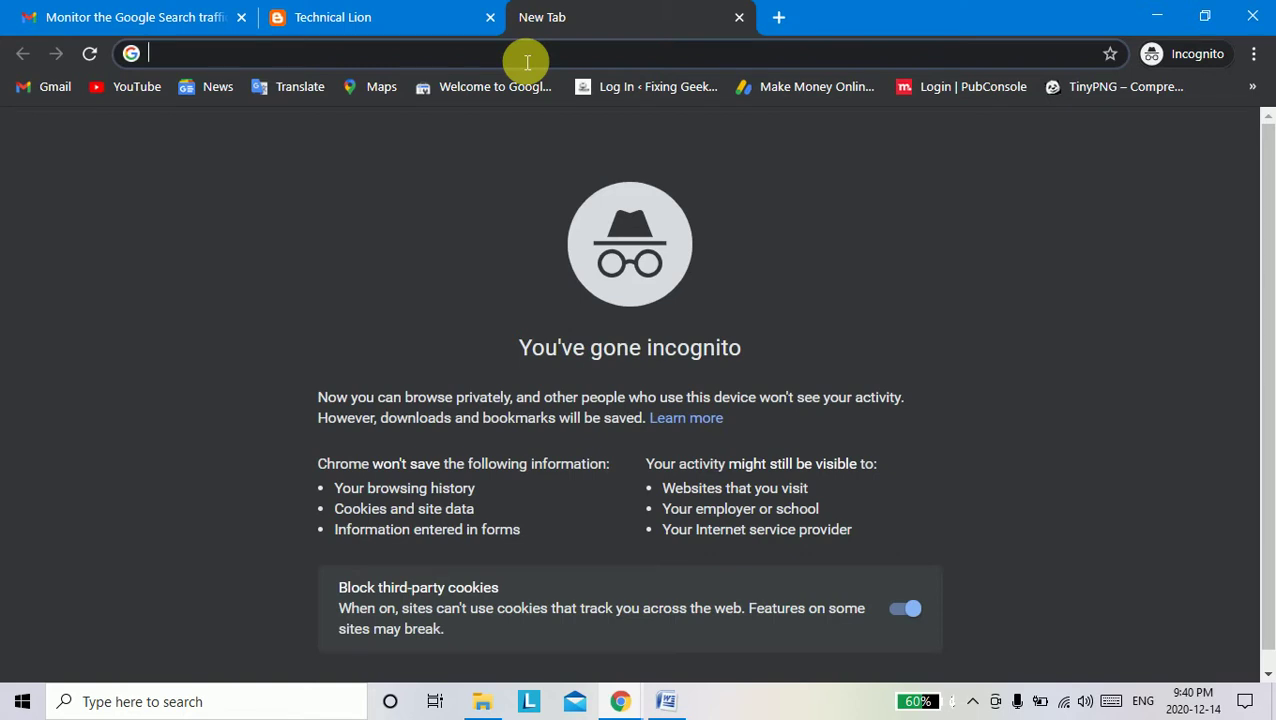
{"action": "type", "text": "bl"}
{"action": "key", "text": "Return"}
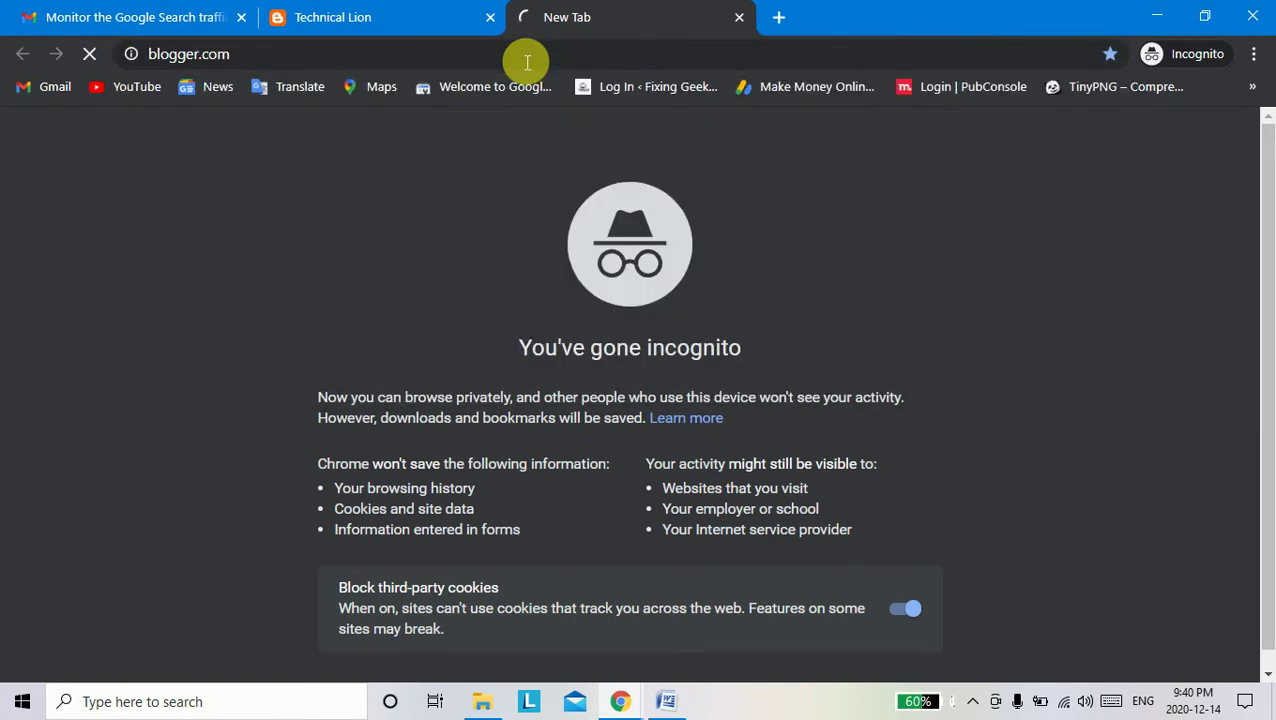
{"action": "left_click", "coordinate": [420, 14]}
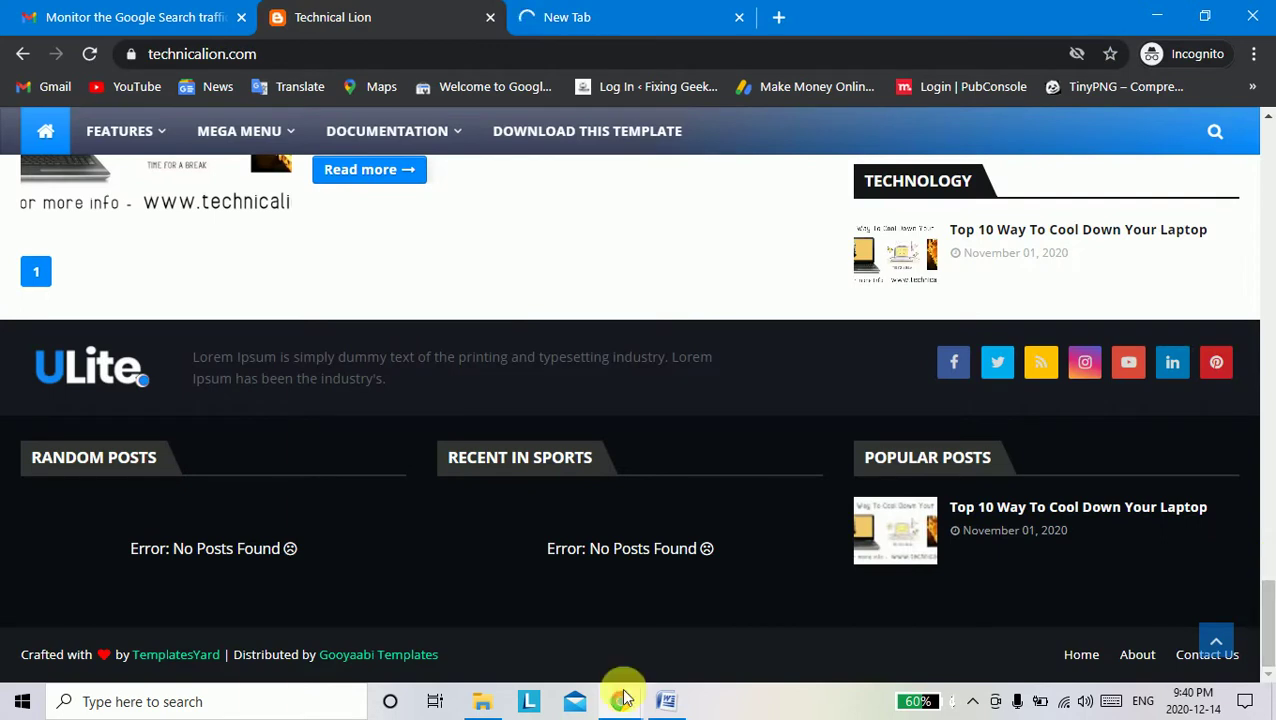
{"action": "left_click_drag", "start_coordinate": [17, 660], "coordinate": [441, 656]}
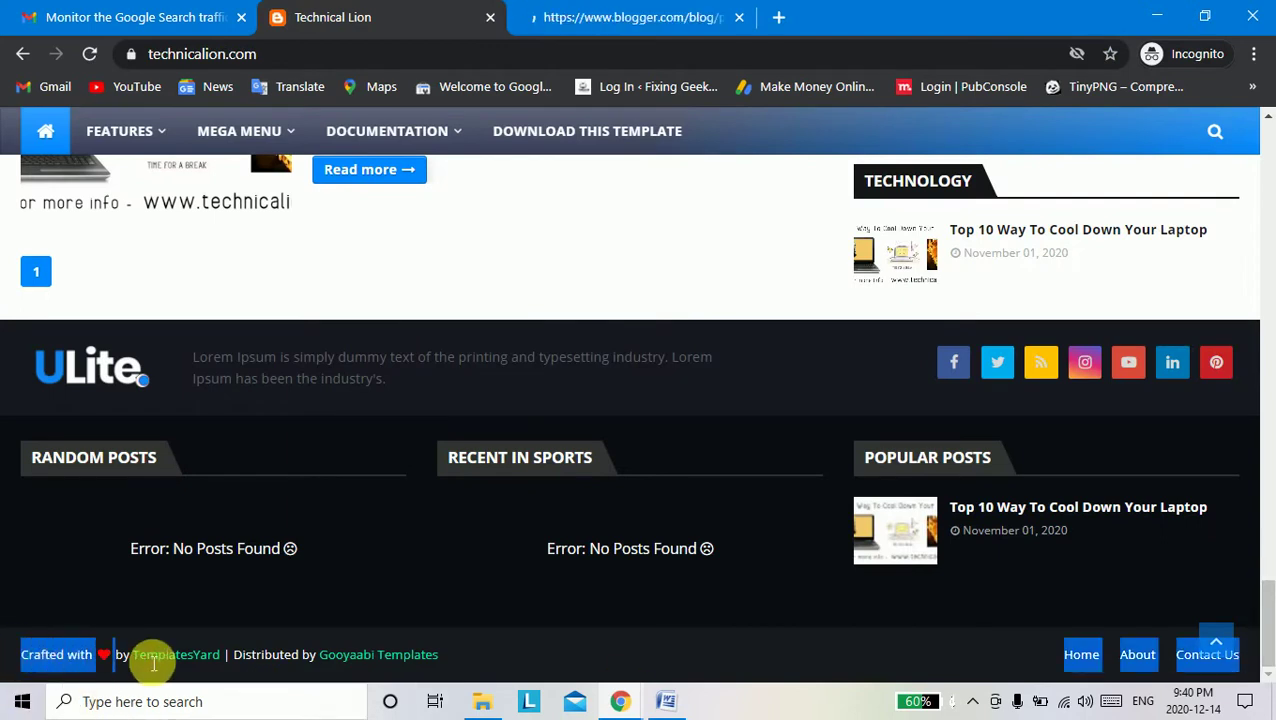
{"action": "left_click", "coordinate": [441, 656]}
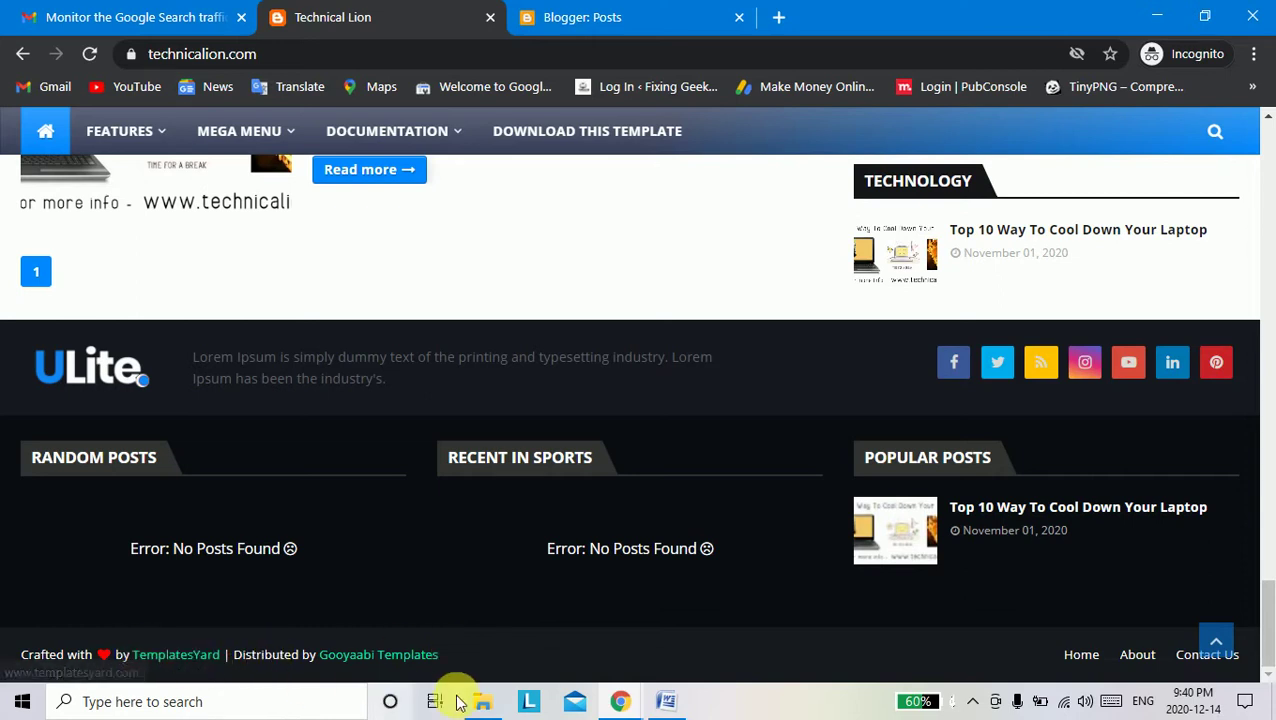
From the Blogger dashboard, open the Technical Lion theme's Edit HTML view.
{"action": "left_click", "coordinate": [568, 8]}
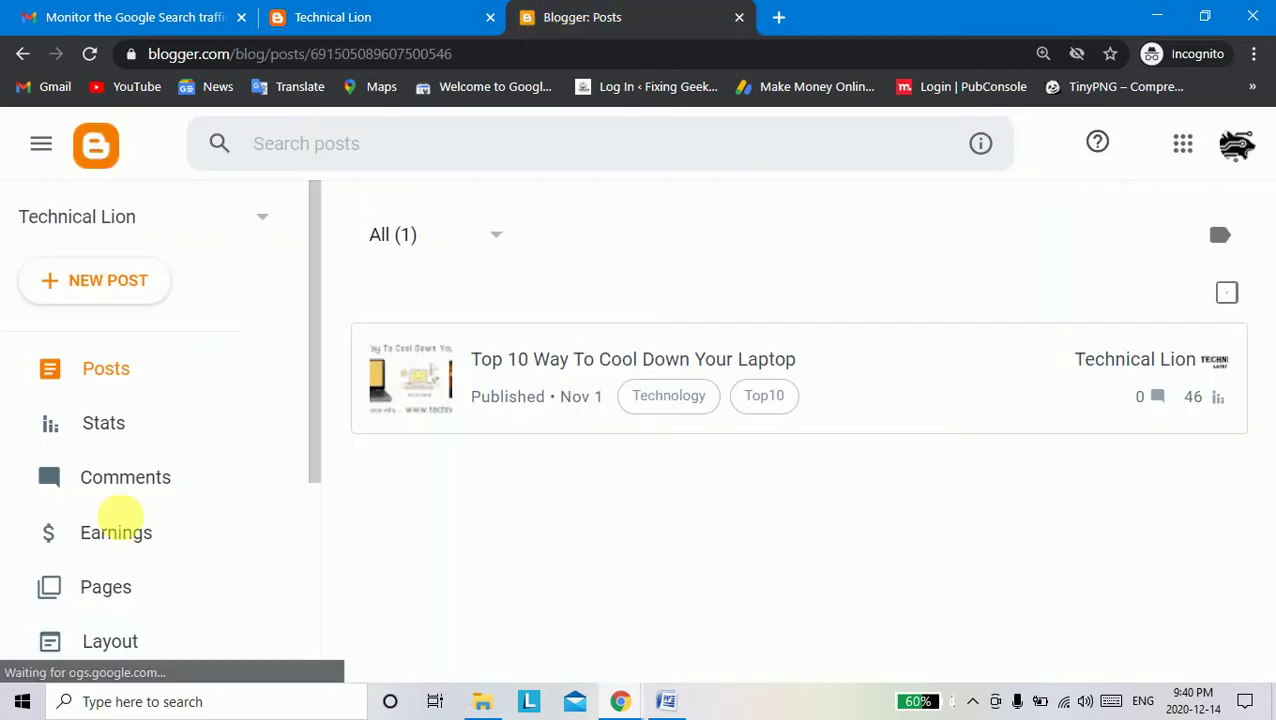
{"action": "scroll", "coordinate": [100, 560], "scroll_direction": "down", "scroll_amount": 3}
{"action": "left_click", "coordinate": [118, 390]}
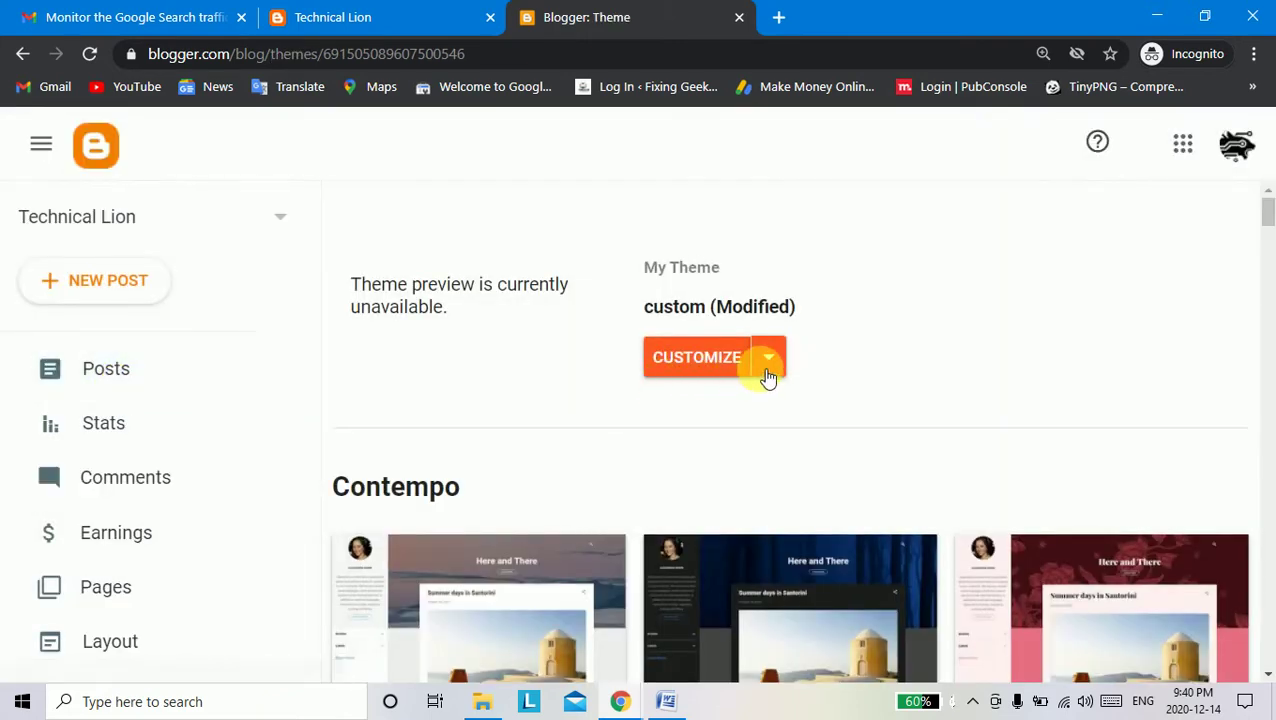
{"action": "left_click", "coordinate": [773, 358]}
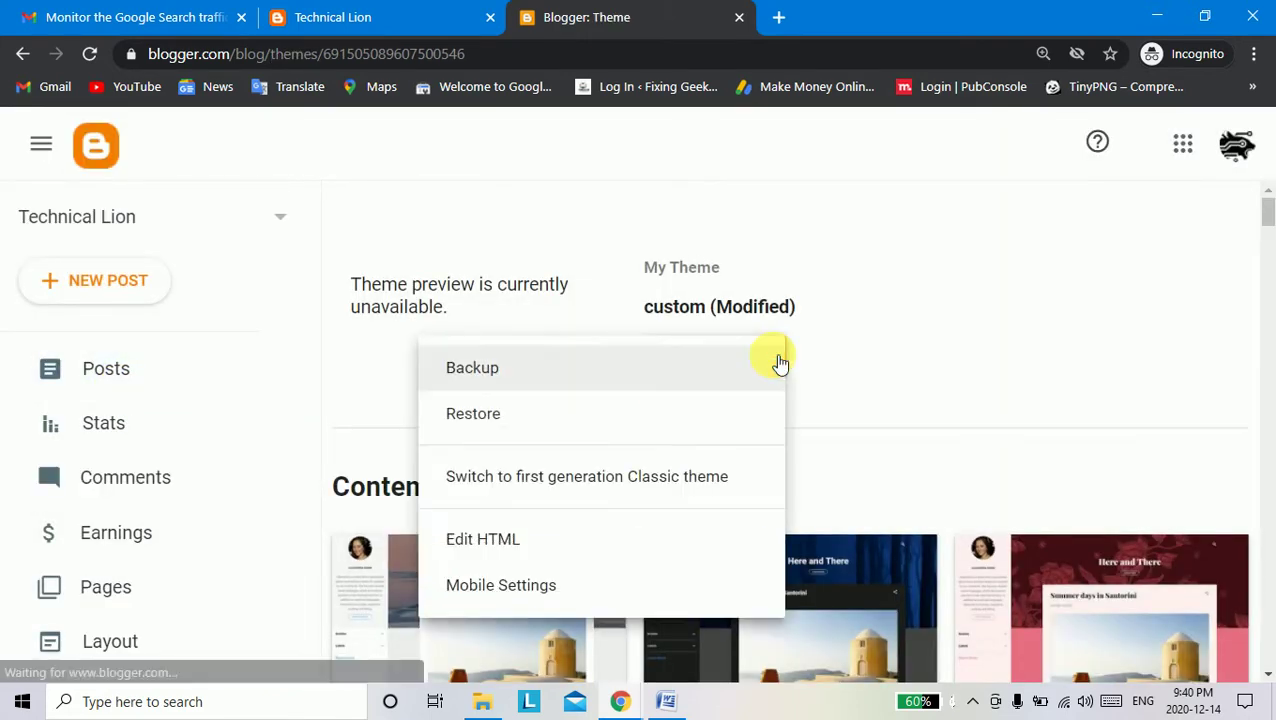
{"action": "left_click", "coordinate": [477, 546]}
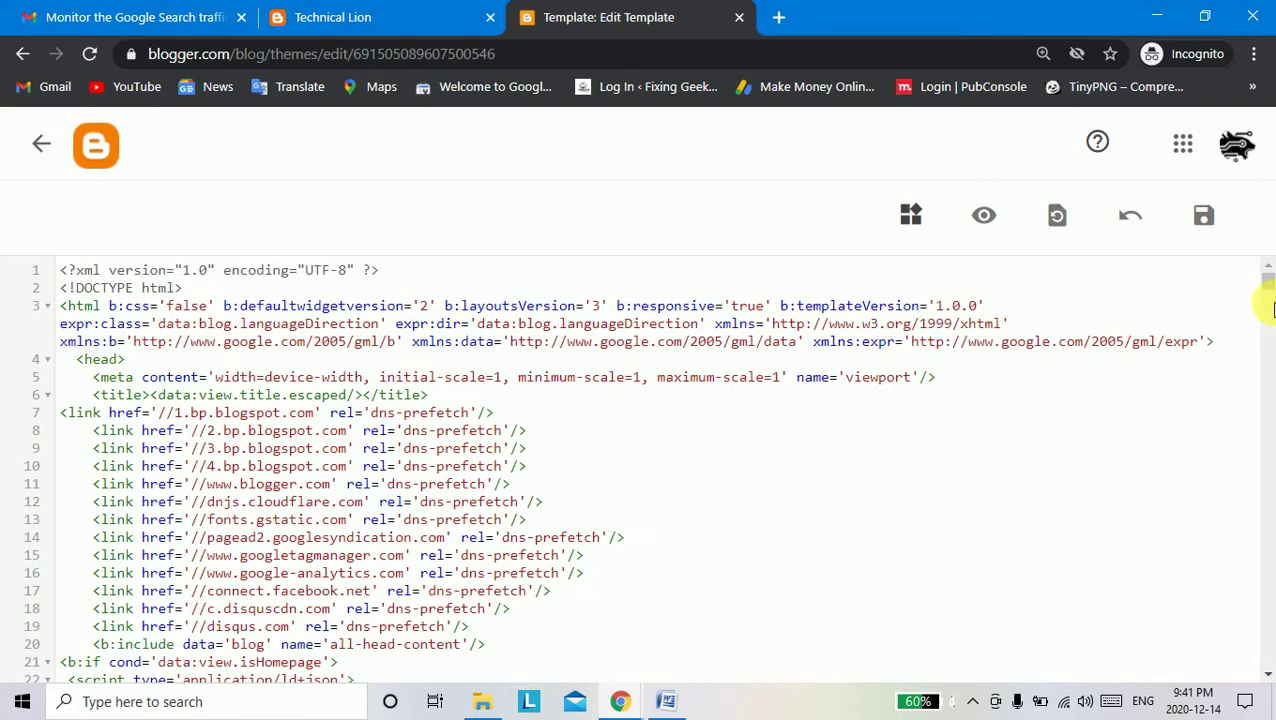
Scroll down through the template's XML code toward the footer section.
{"action": "left_click", "coordinate": [1268, 316]}
{"action": "mouse_move", "coordinate": [1268, 316]}
{"action": "left_mouse_down"}
{"action": "mouse_move", "coordinate": [1262, 553]}
{"action": "mouse_move", "coordinate": [1268, 520]}
{"action": "left_mouse_up"}
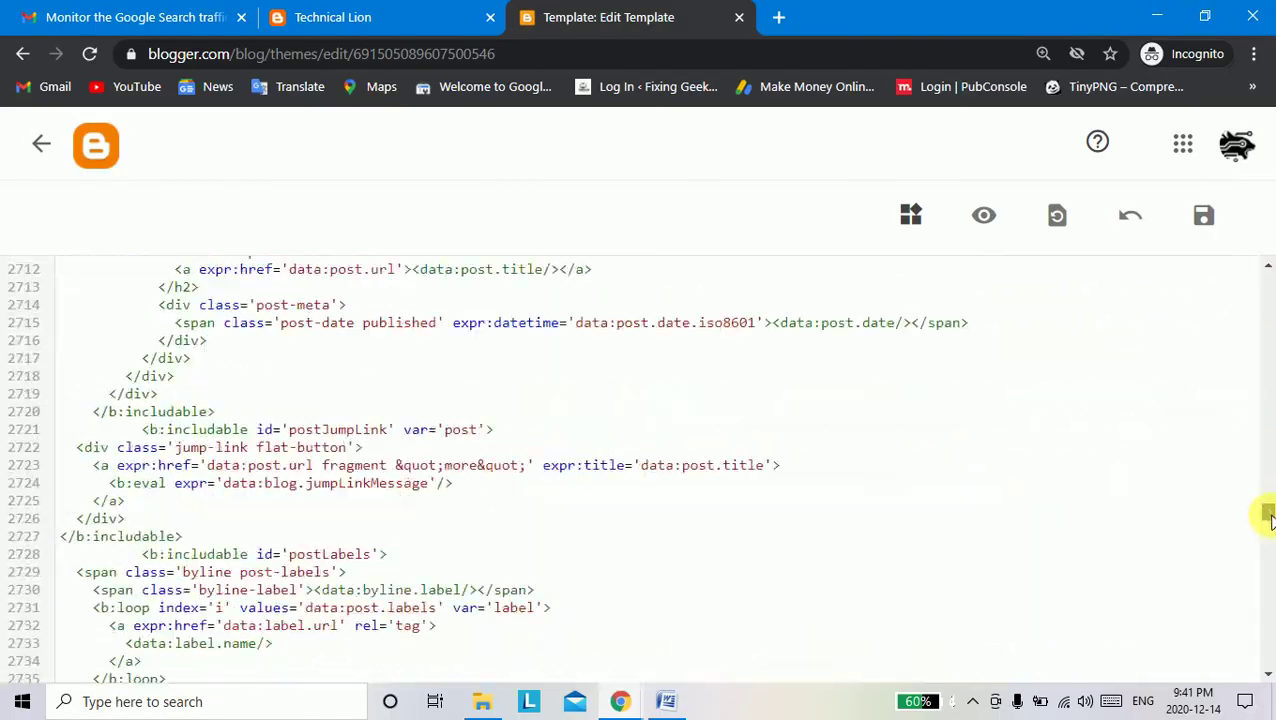
{"action": "scroll", "coordinate": [1268, 680], "scroll_direction": "down", "scroll_amount": 2}
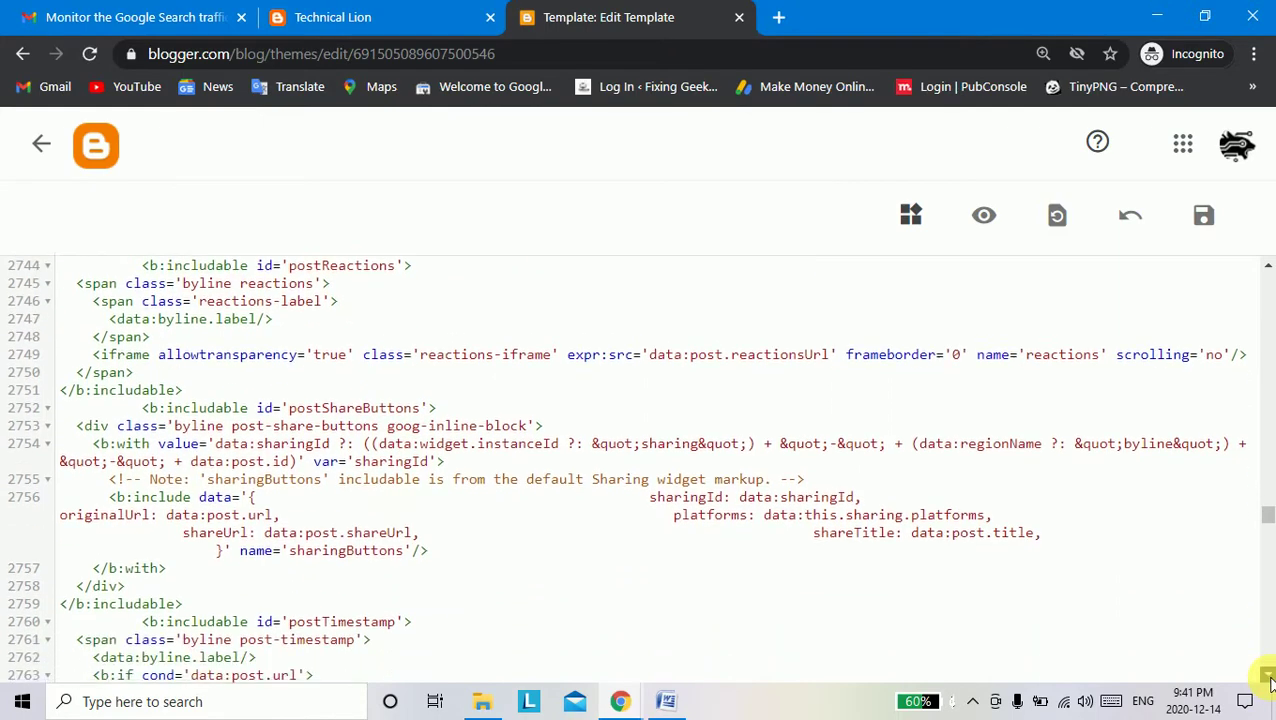
{"action": "scroll", "coordinate": [1268, 680], "scroll_direction": "down", "scroll_amount": 2}
{"action": "scroll", "coordinate": [1268, 680], "scroll_direction": "down", "scroll_amount": 3}
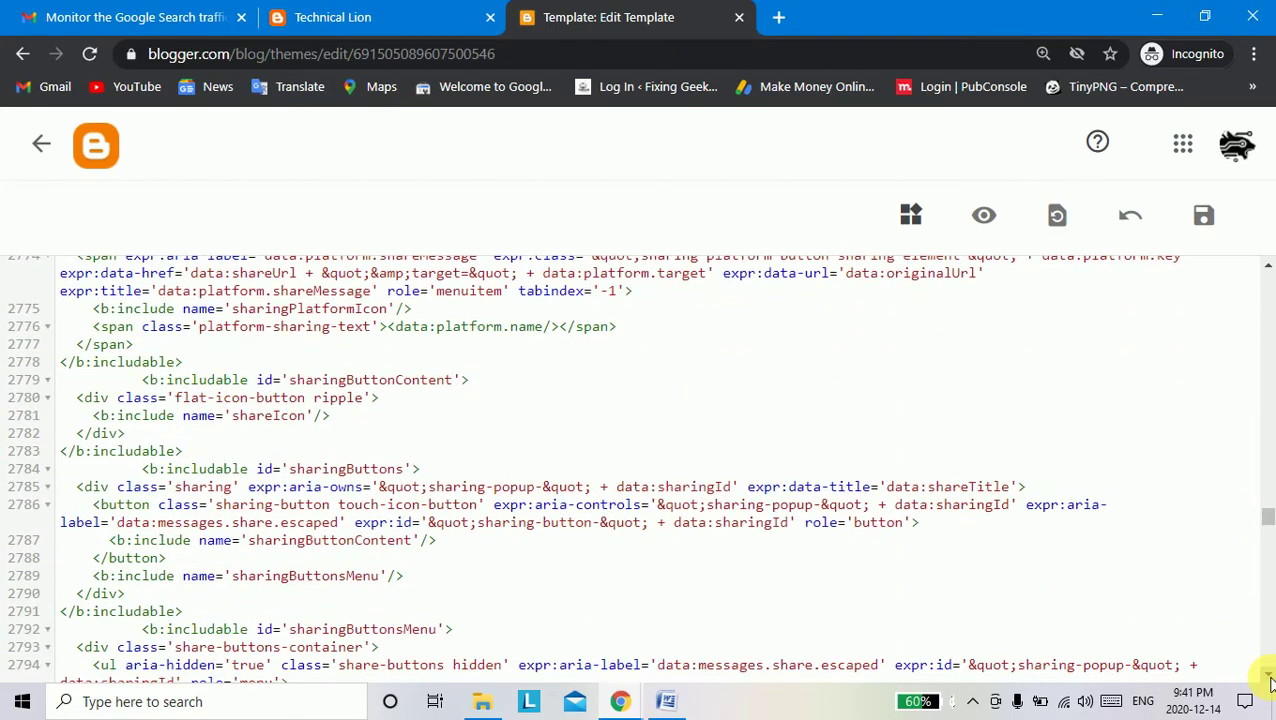
{"action": "scroll", "coordinate": [1268, 680], "scroll_direction": "down", "scroll_amount": 1}
{"action": "scroll", "coordinate": [1268, 680], "scroll_direction": "down", "scroll_amount": 2}
{"action": "scroll", "coordinate": [1268, 680], "scroll_direction": "down", "scroll_amount": 4}
{"action": "scroll", "coordinate": [1268, 680], "scroll_direction": "down", "scroll_amount": 4}
{"action": "scroll", "coordinate": [1268, 680], "scroll_direction": "down", "scroll_amount": 3}
{"action": "scroll", "coordinate": [1268, 680], "scroll_direction": "down", "scroll_amount": 1}
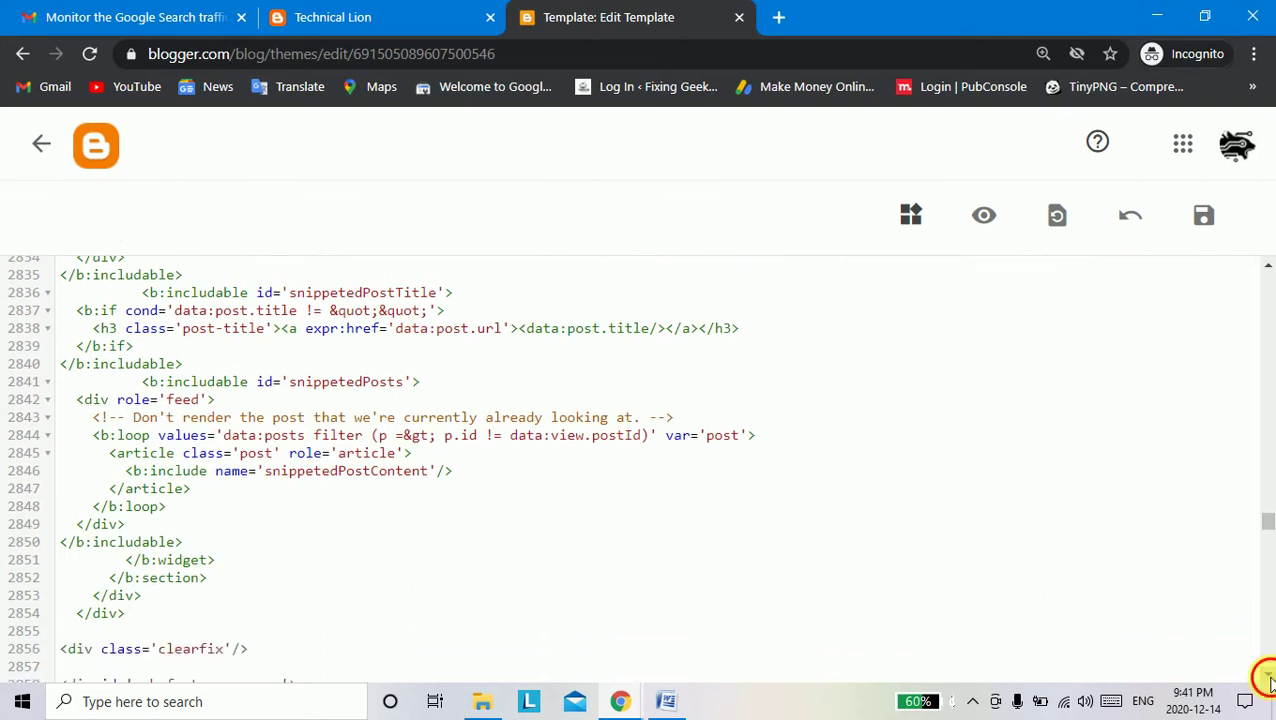
{"action": "scroll", "coordinate": [1268, 680], "scroll_direction": "down", "scroll_amount": 3}
{"action": "scroll", "coordinate": [1268, 680], "scroll_direction": "down", "scroll_amount": 5}
{"action": "scroll", "coordinate": [1268, 680], "scroll_direction": "down", "scroll_amount": 6}
{"action": "scroll", "coordinate": [1268, 680], "scroll_direction": "down", "scroll_amount": 3}
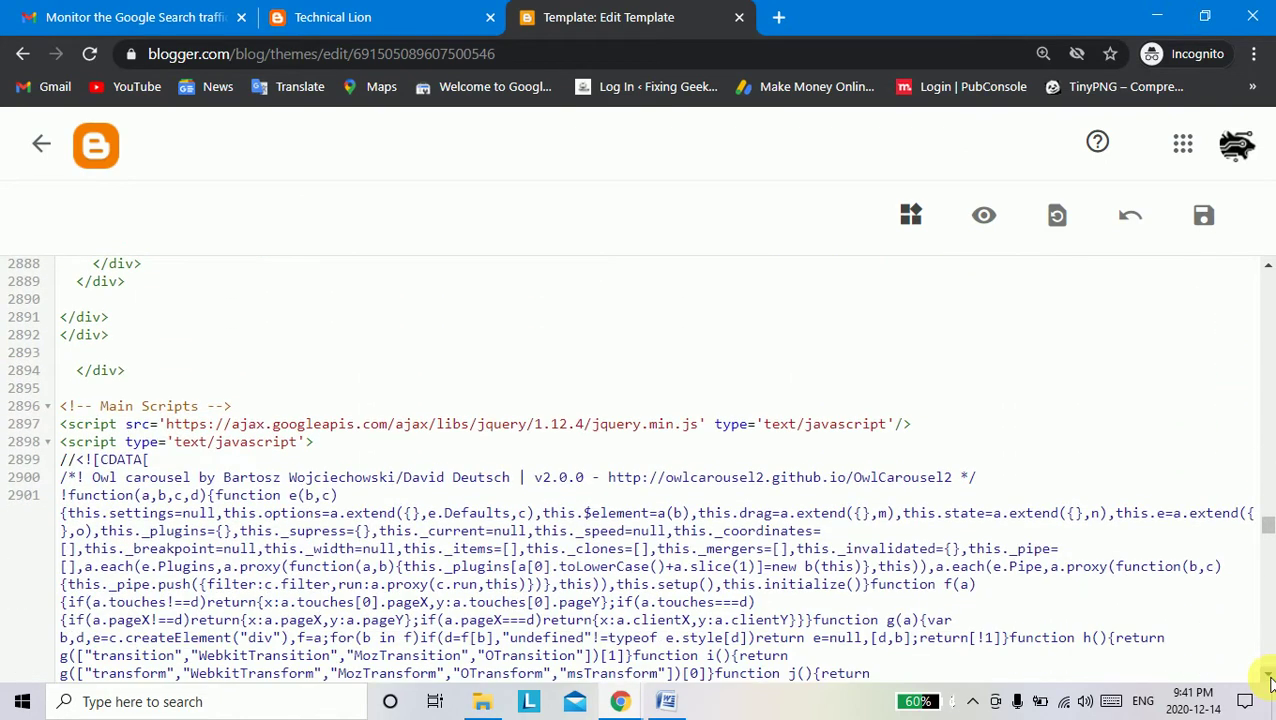
{"action": "scroll", "coordinate": [1268, 272], "scroll_direction": "up", "scroll_amount": 3}
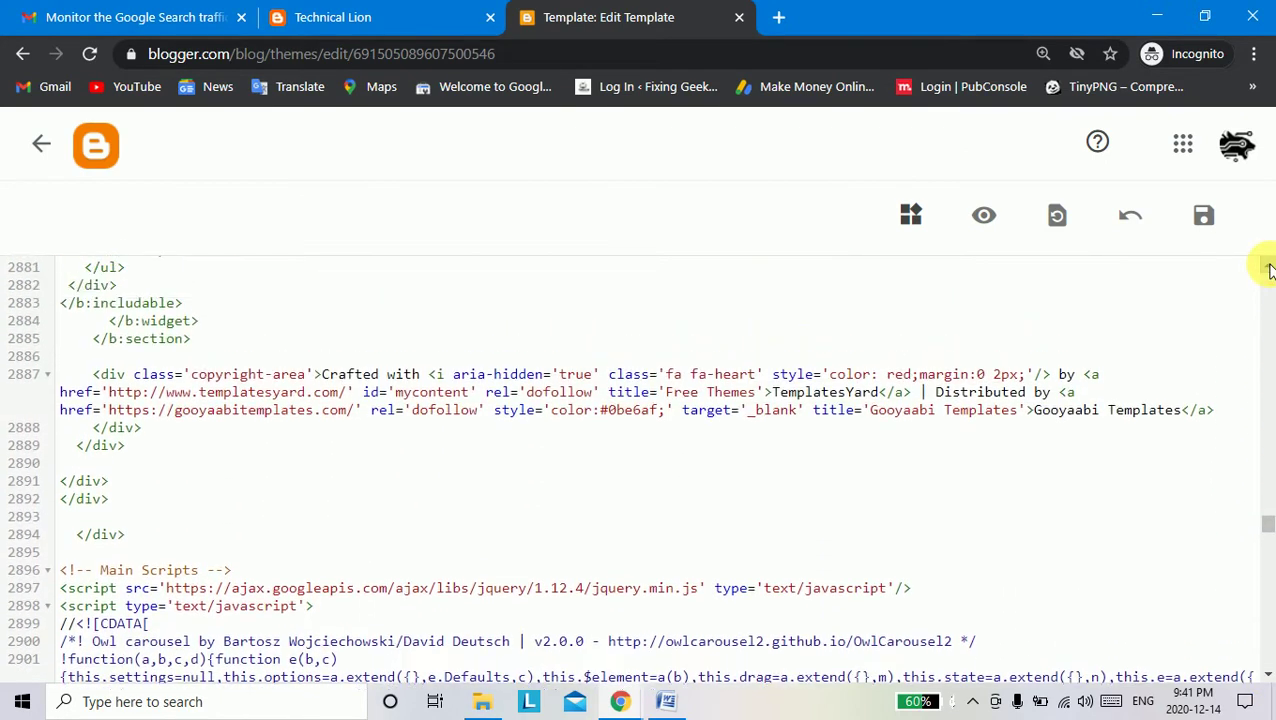
Search the template for 'copyright-area' and locate the footer credit line.
{"action": "left_click_drag", "start_coordinate": [191, 415], "coordinate": [306, 415]}
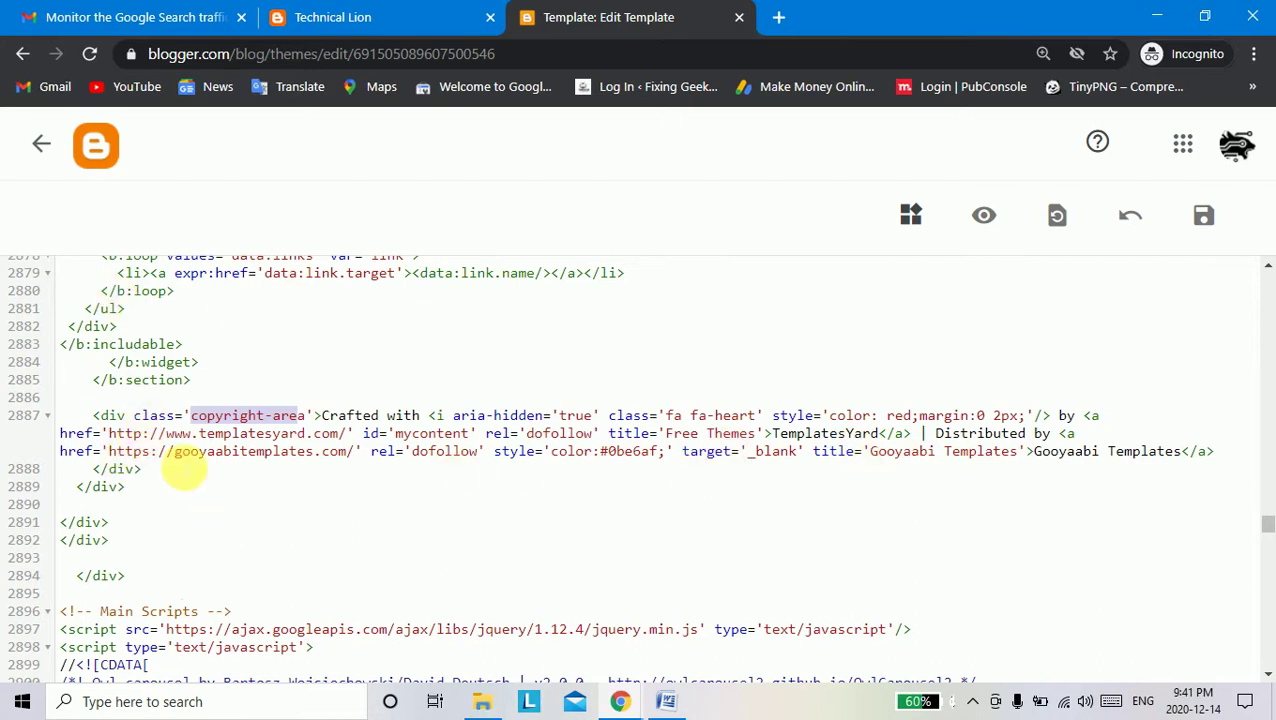
{"action": "left_click", "coordinate": [178, 455]}
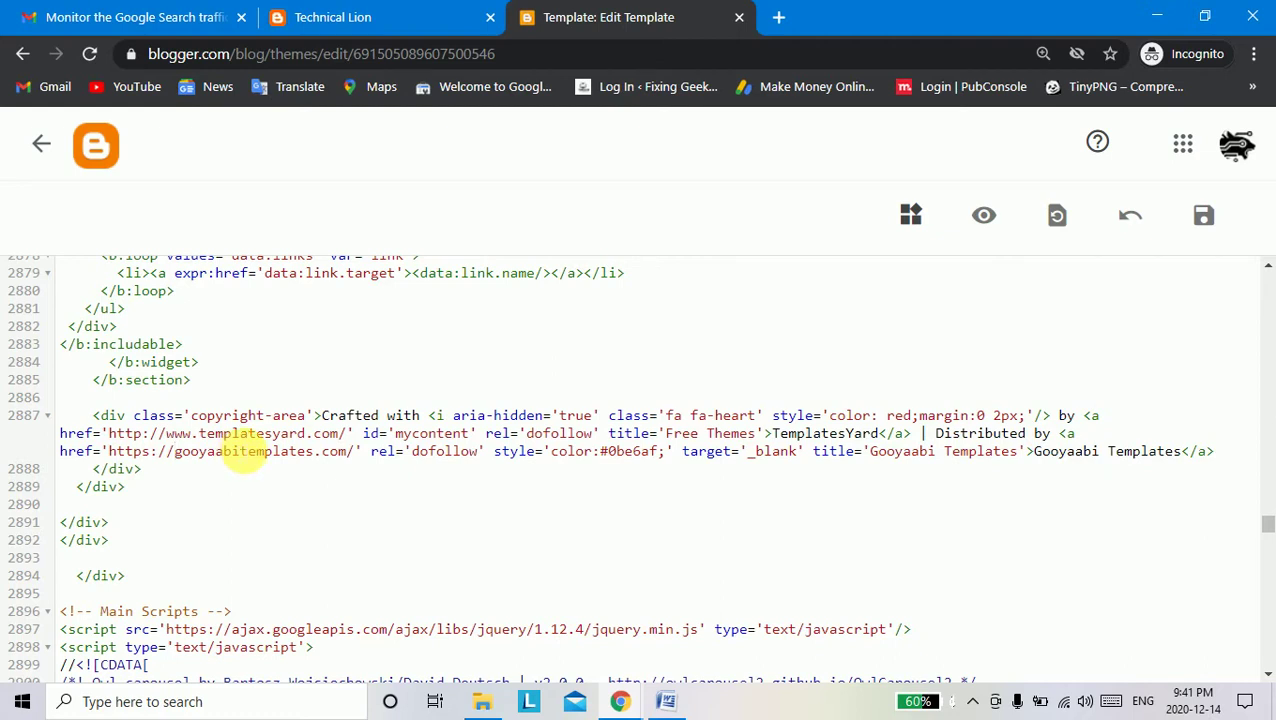
{"action": "key", "text": "ctrl+f"}
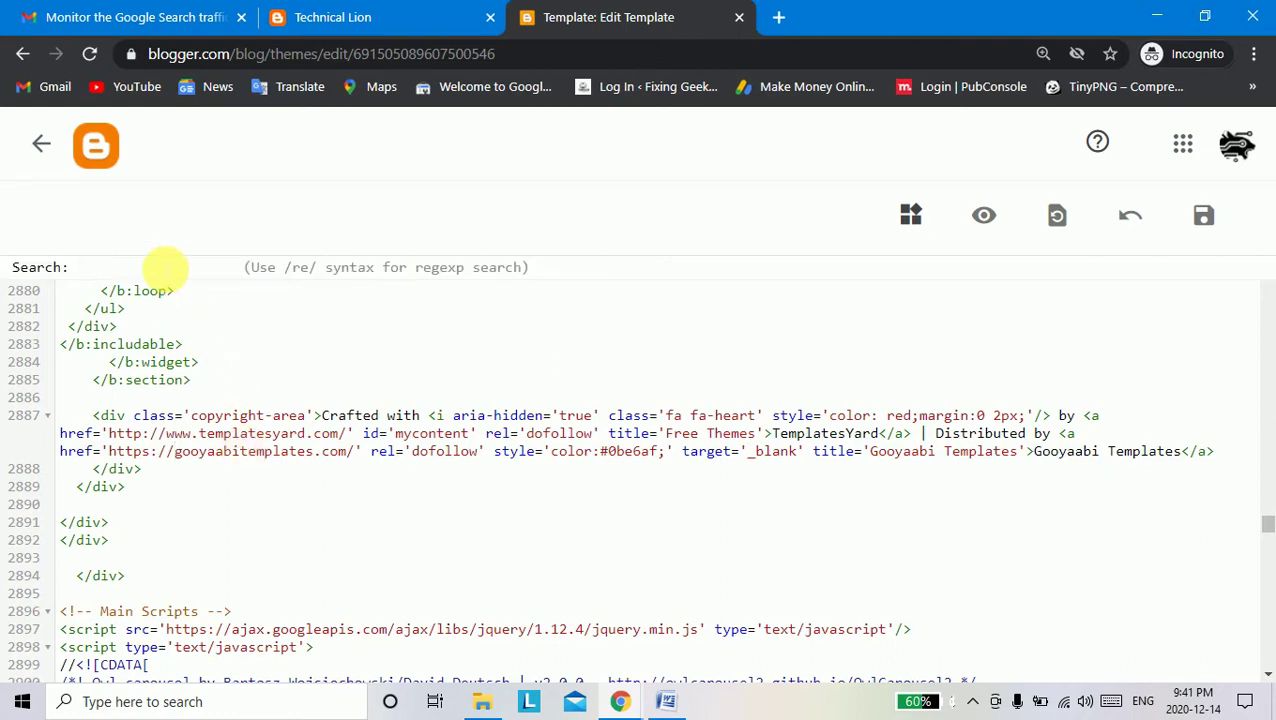
{"action": "right_click", "coordinate": [160, 264]}
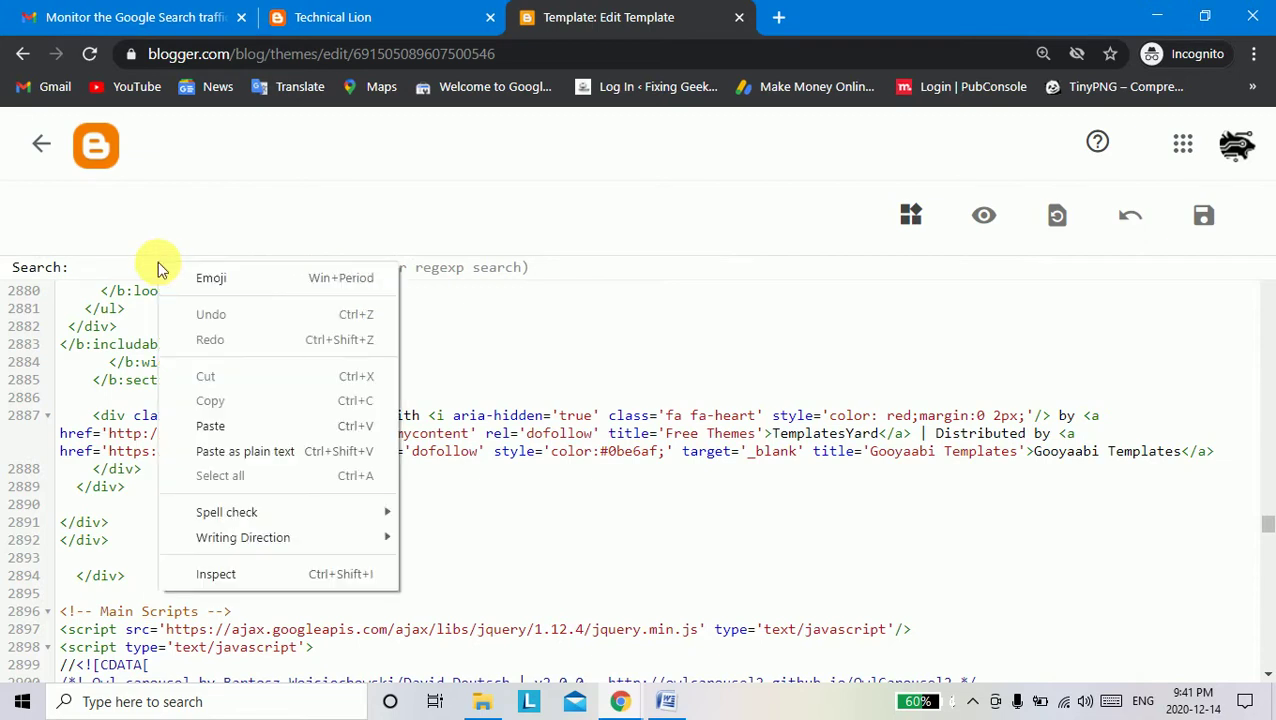
{"action": "left_click", "coordinate": [234, 421]}
{"action": "key", "text": "Return"}
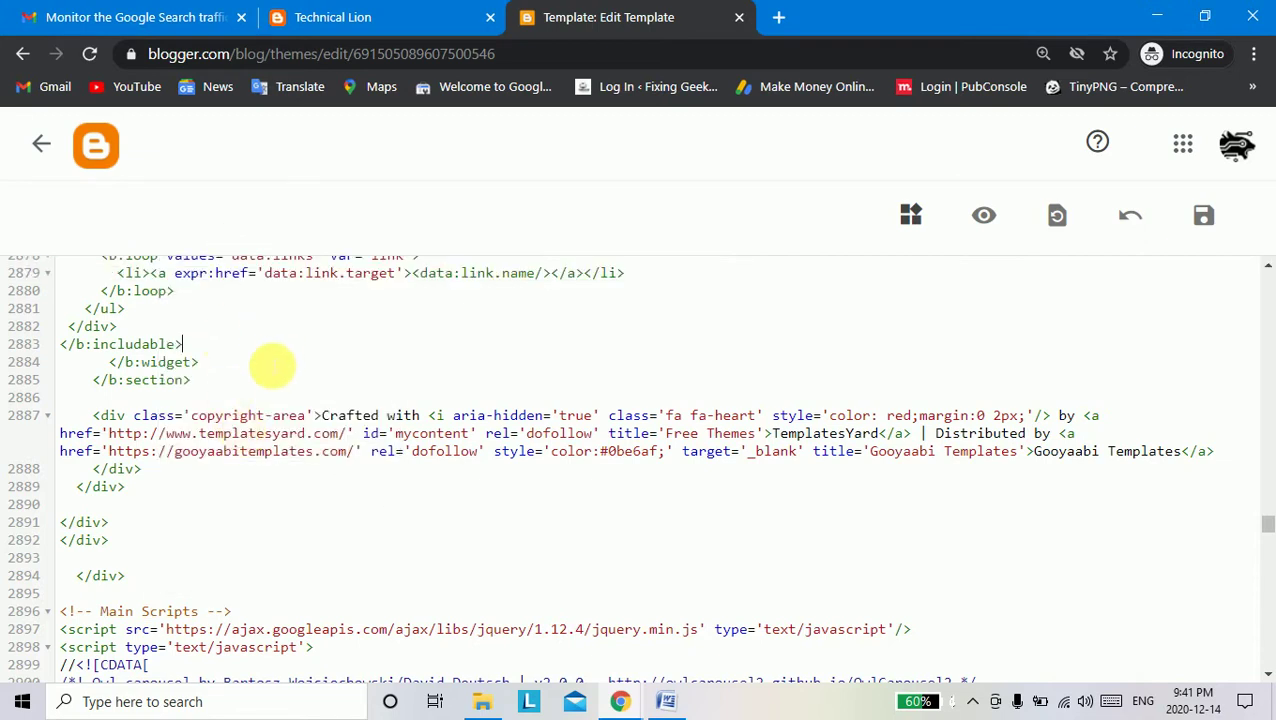
{"action": "left_click_drag", "start_coordinate": [191, 425], "coordinate": [306, 425]}
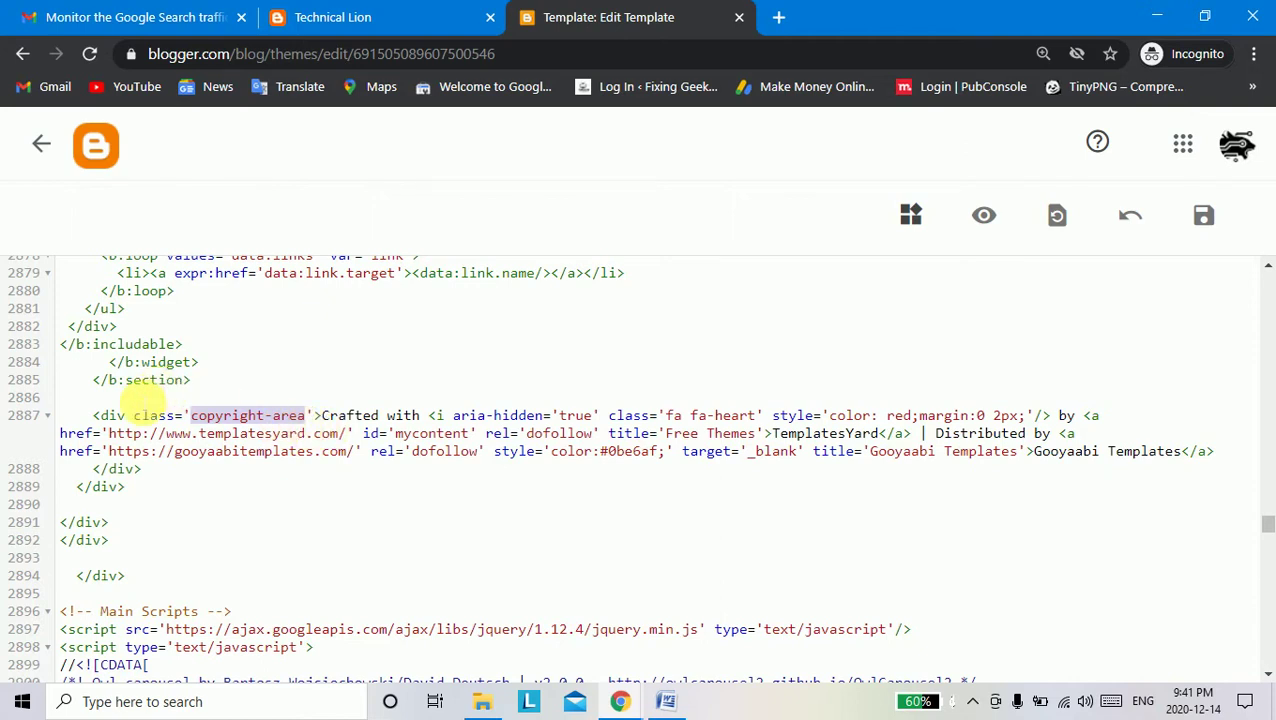
{"action": "left_click", "coordinate": [145, 400]}
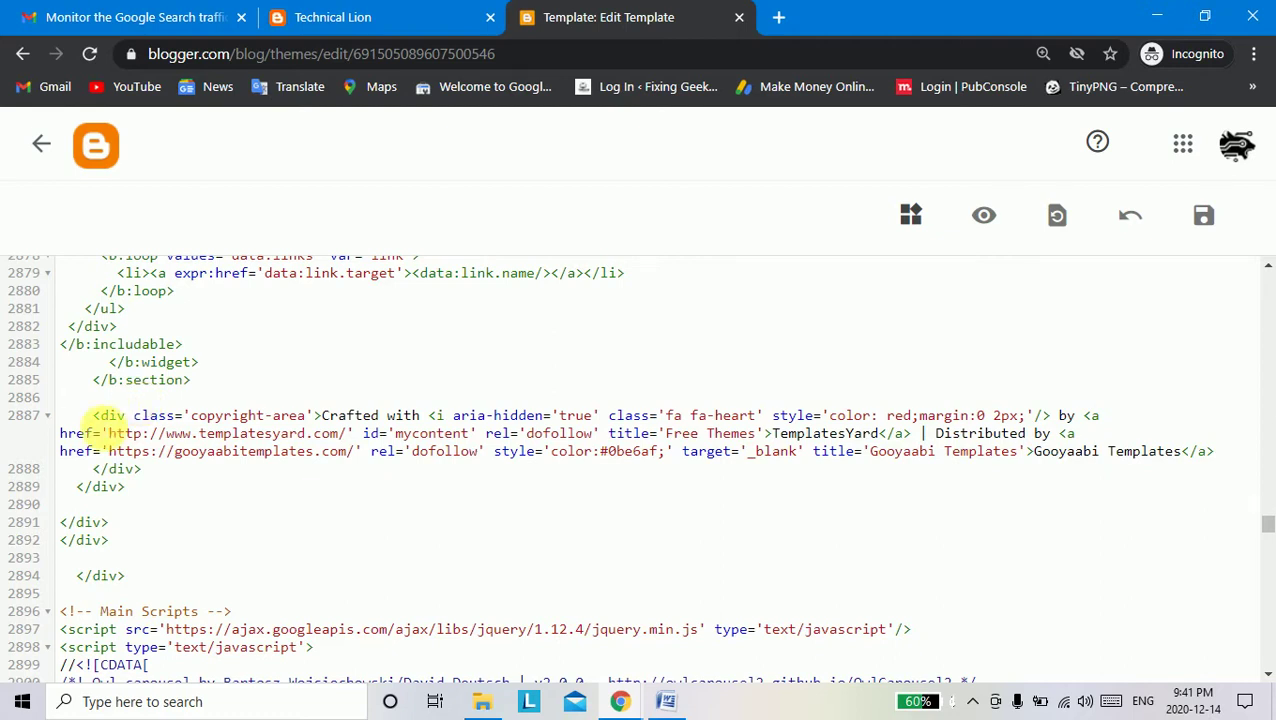
{"action": "left_click_drag", "start_coordinate": [100, 425], "coordinate": [125, 433]}
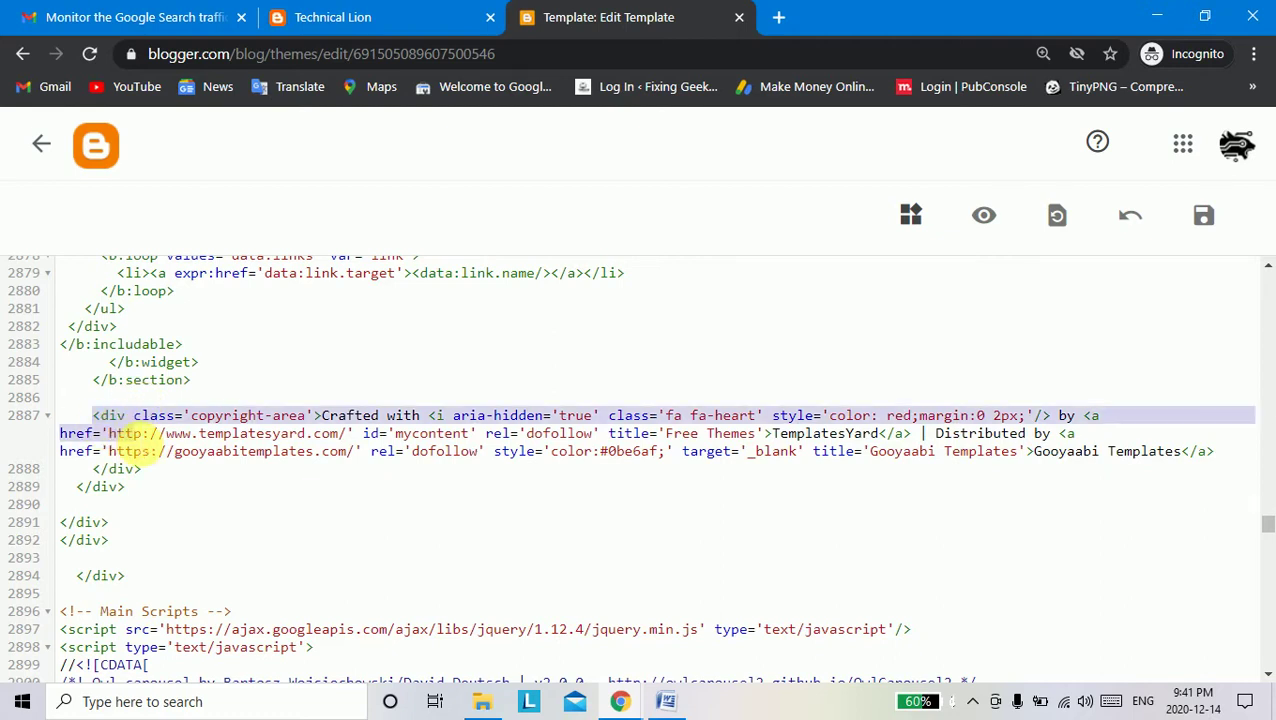
Copy the <style>.removelink and <div class="removelink"> lines from the Word notes.
{"action": "left_click", "coordinate": [666, 703]}
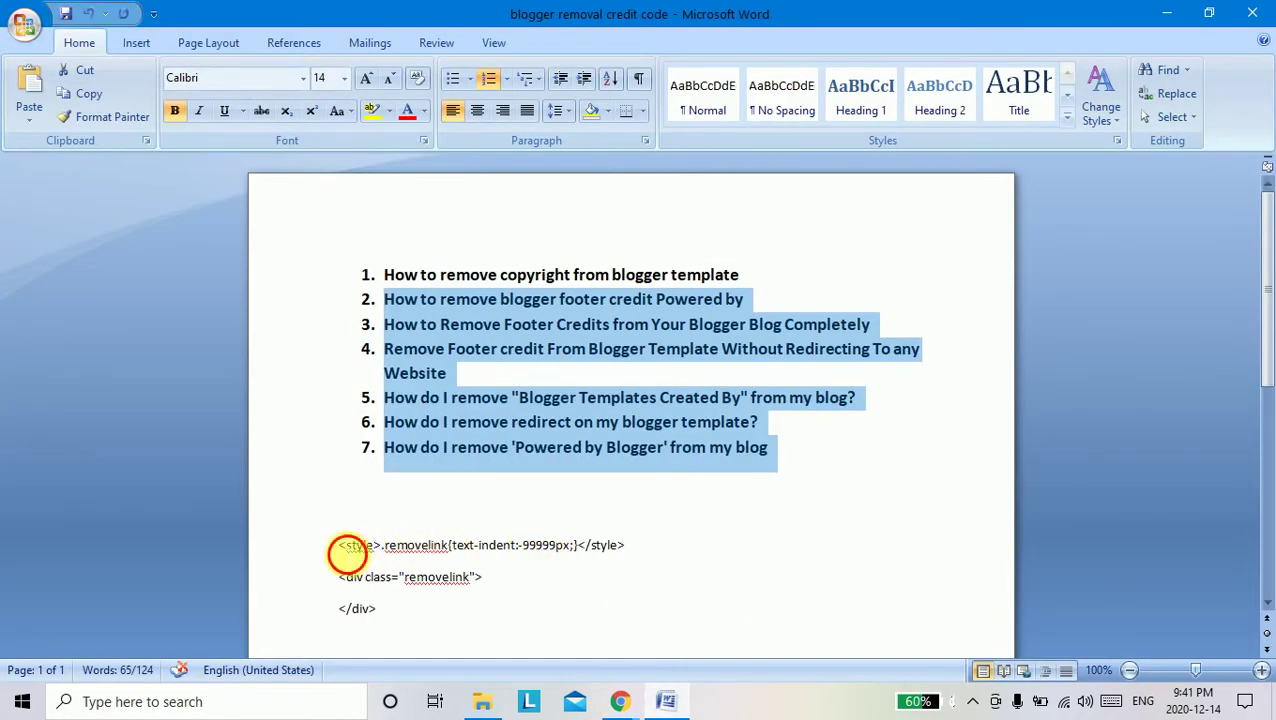
{"action": "left_click", "coordinate": [340, 545]}
{"action": "left_click_drag", "start_coordinate": [340, 545], "coordinate": [490, 586]}
{"action": "right_click", "coordinate": [456, 578]}
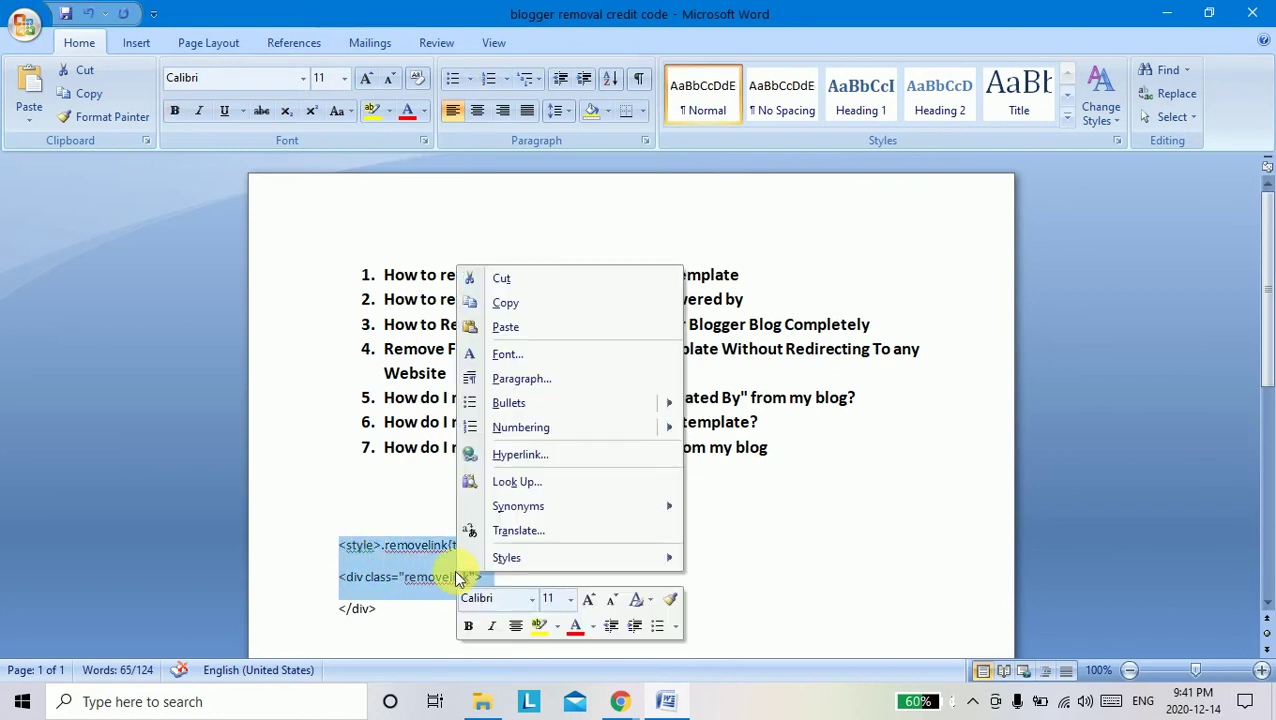
{"action": "left_click", "coordinate": [505, 302]}
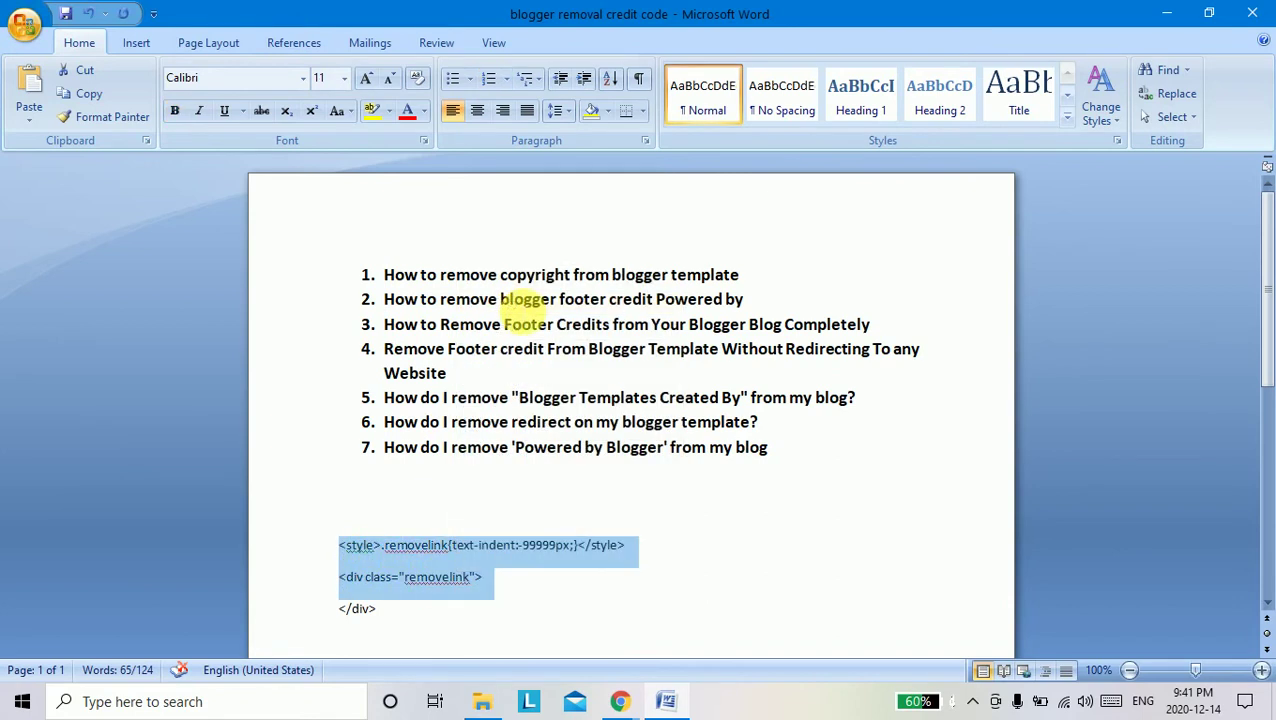
Paste the removelink style and opening div on line 2886 above the copyright-area div.
{"action": "left_click", "coordinate": [1166, 14]}
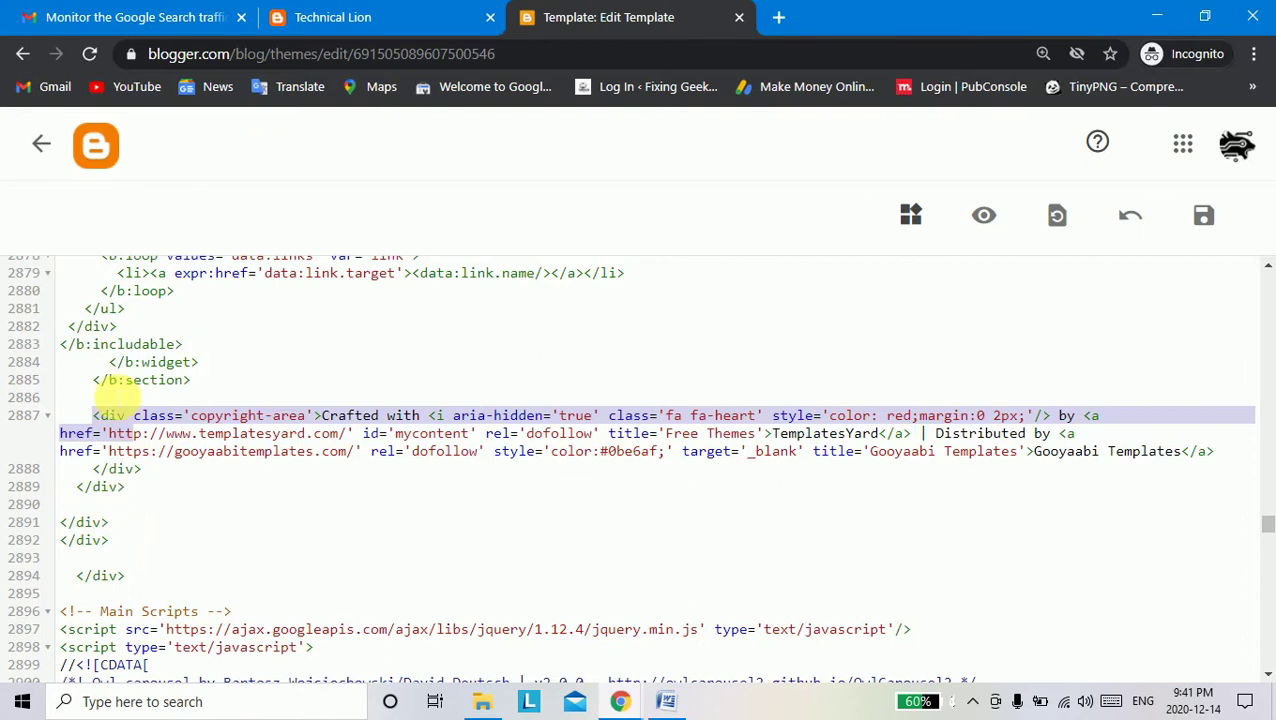
{"action": "left_click", "coordinate": [117, 397]}
{"action": "right_click", "coordinate": [110, 400]}
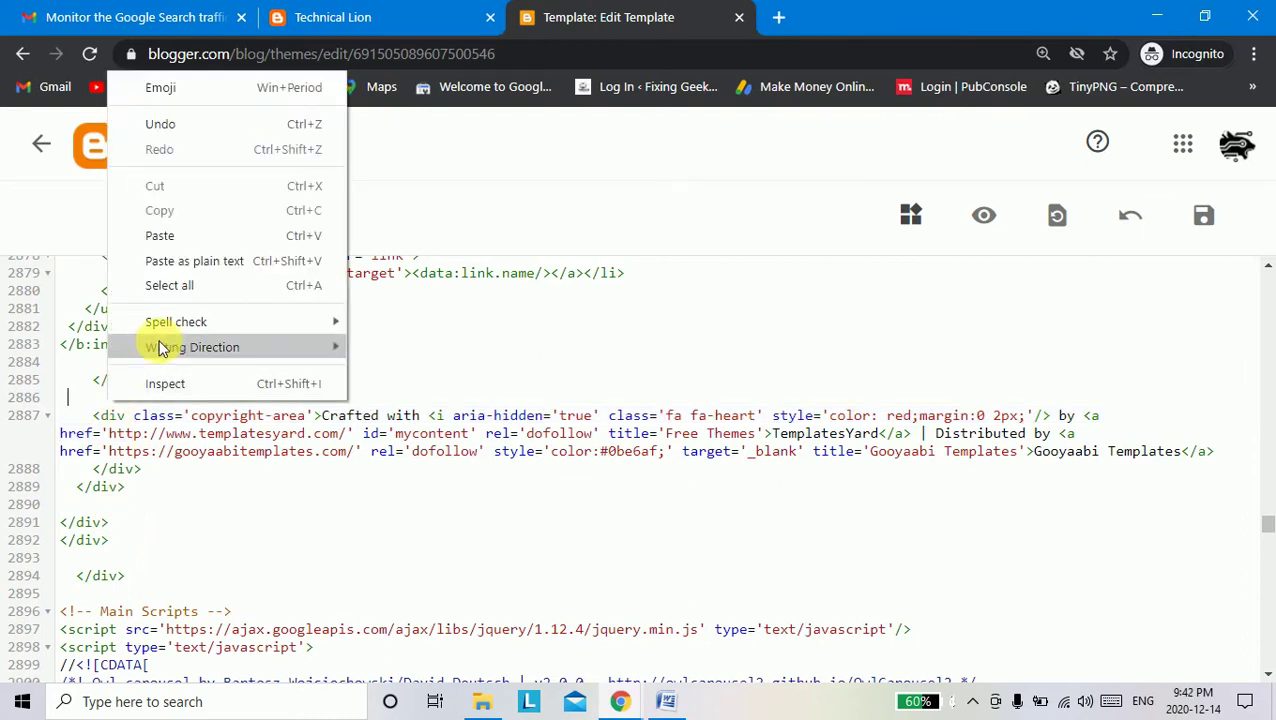
{"action": "left_click", "coordinate": [162, 231]}
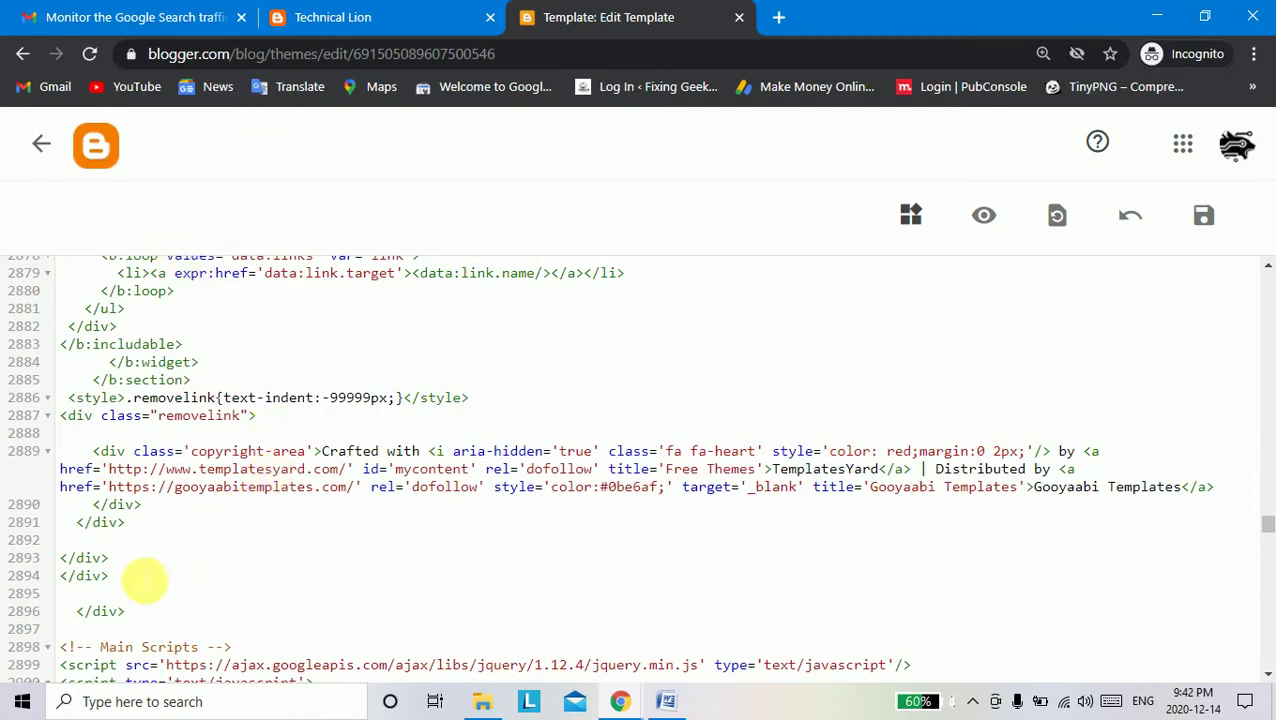
Add a closing </div> on line 2892 below the credit and save the template.
{"action": "left_click", "coordinate": [122, 524]}
{"action": "left_click_drag", "start_coordinate": [122, 524], "coordinate": [78, 524]}
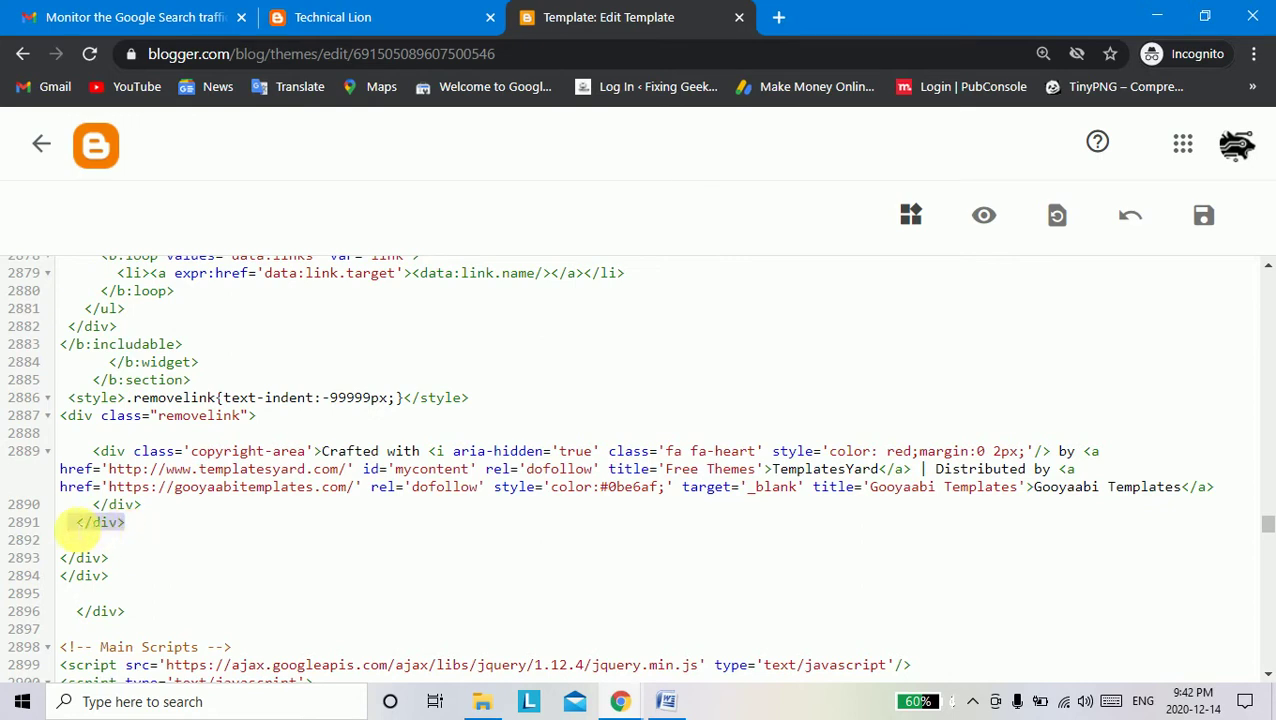
{"action": "right_click", "coordinate": [100, 524]}
{"action": "left_click", "coordinate": [142, 270]}
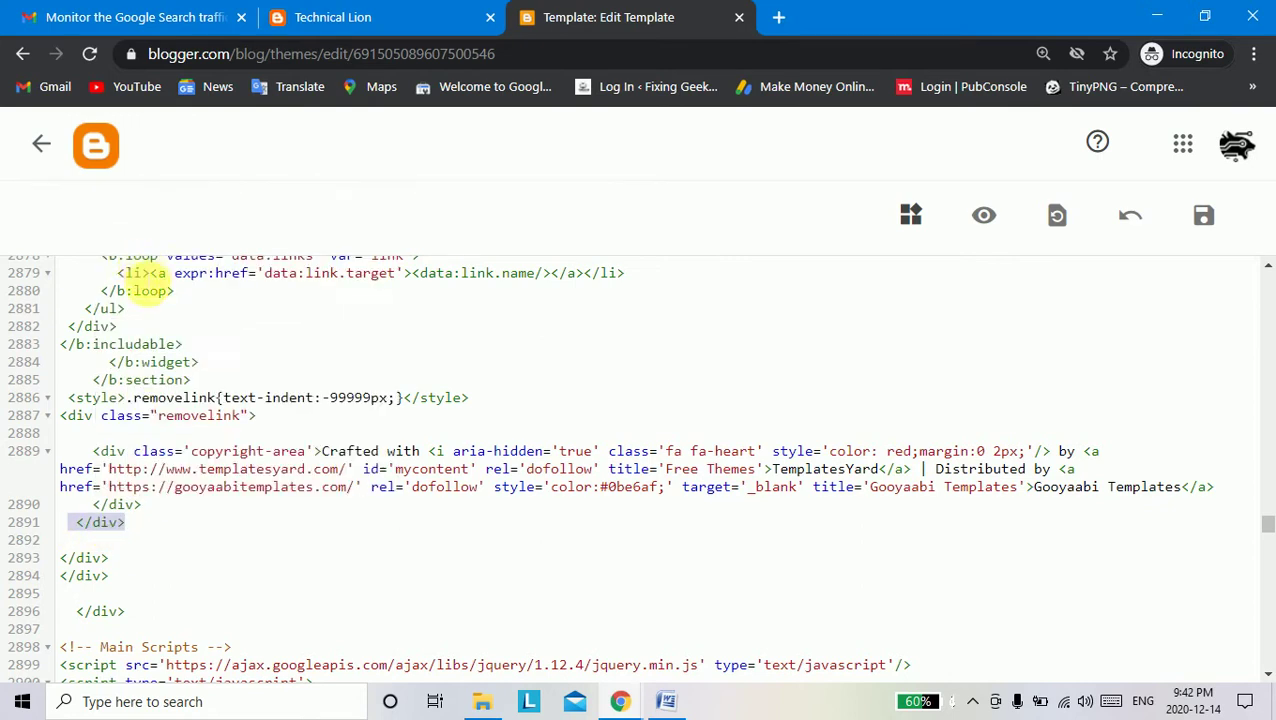
{"action": "left_click", "coordinate": [92, 541]}
{"action": "right_click", "coordinate": [93, 545]}
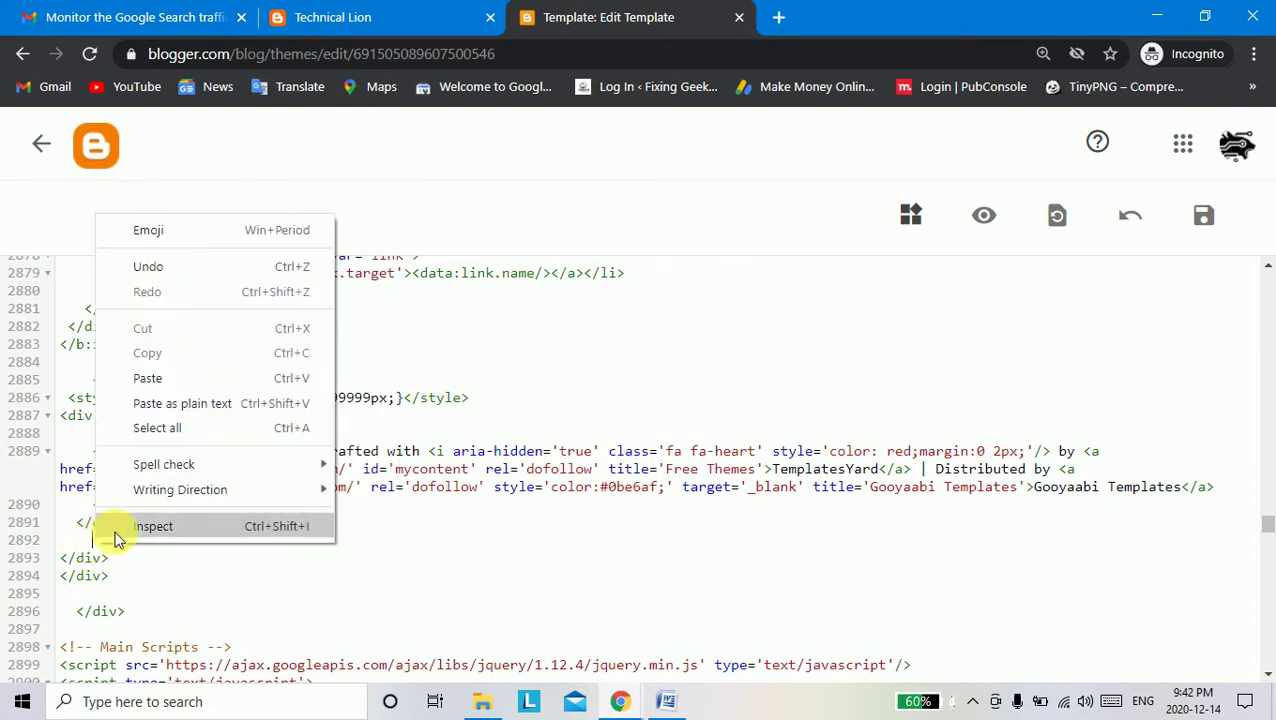
{"action": "left_click", "coordinate": [185, 380]}
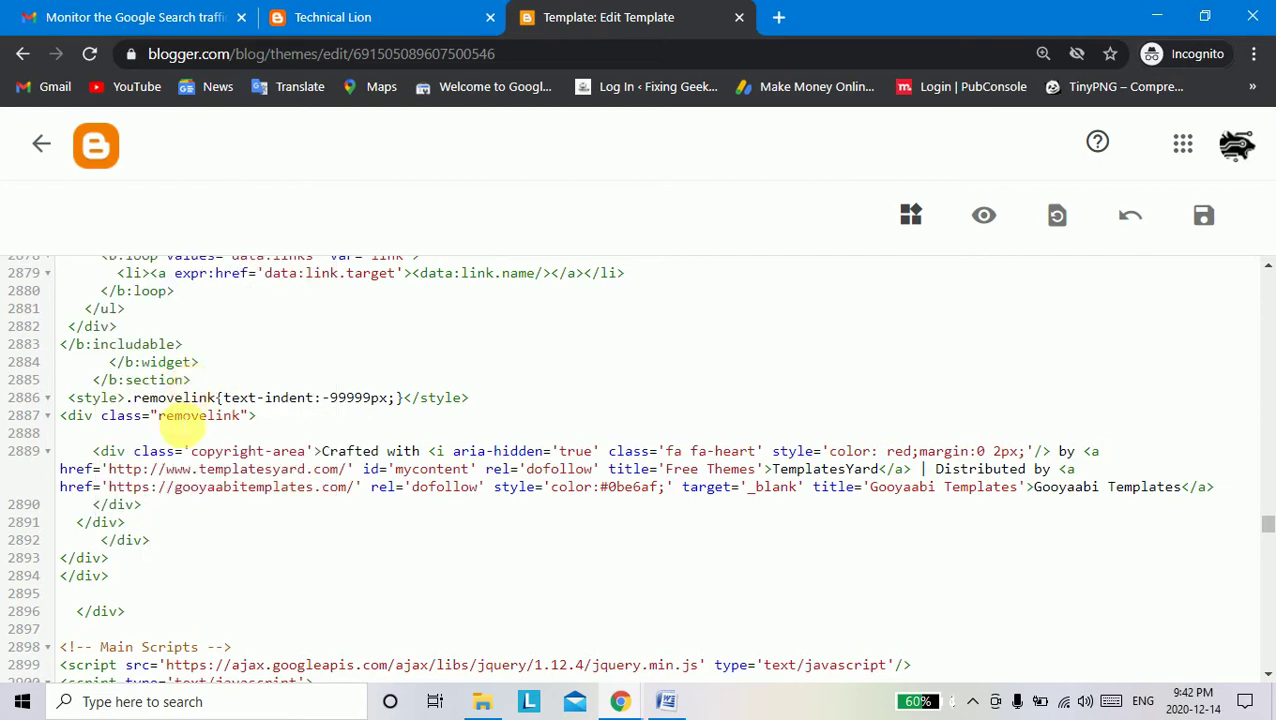
{"action": "left_click", "coordinate": [1212, 224]}
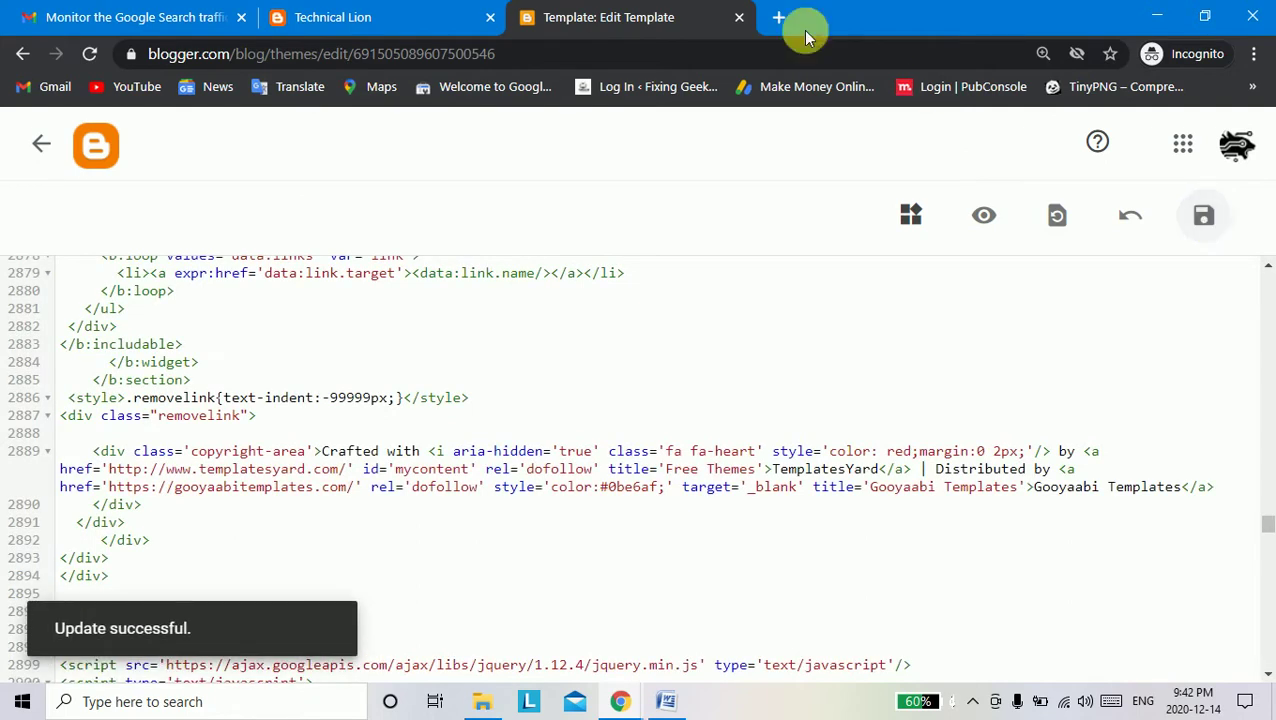
Reload the live Technical Lion blog to confirm the footer credit is hidden, then return to the editor.
{"action": "left_click", "coordinate": [352, 20]}
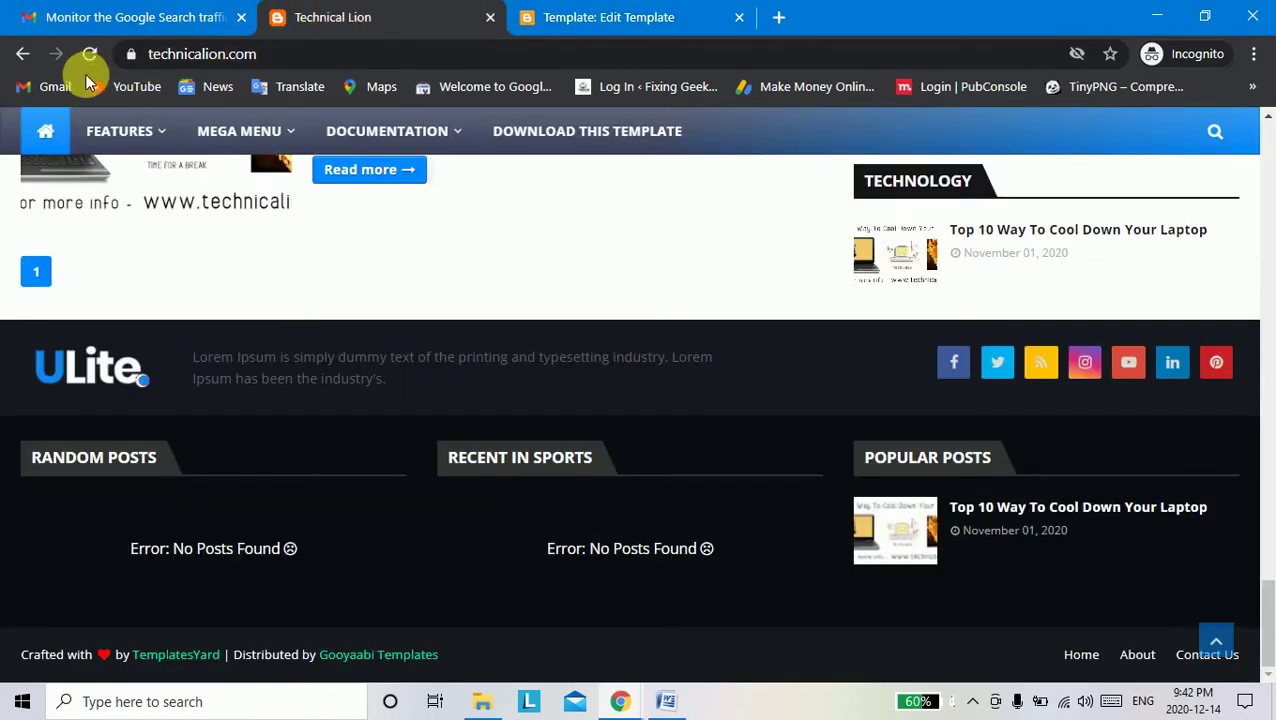
{"action": "left_click", "coordinate": [88, 60]}
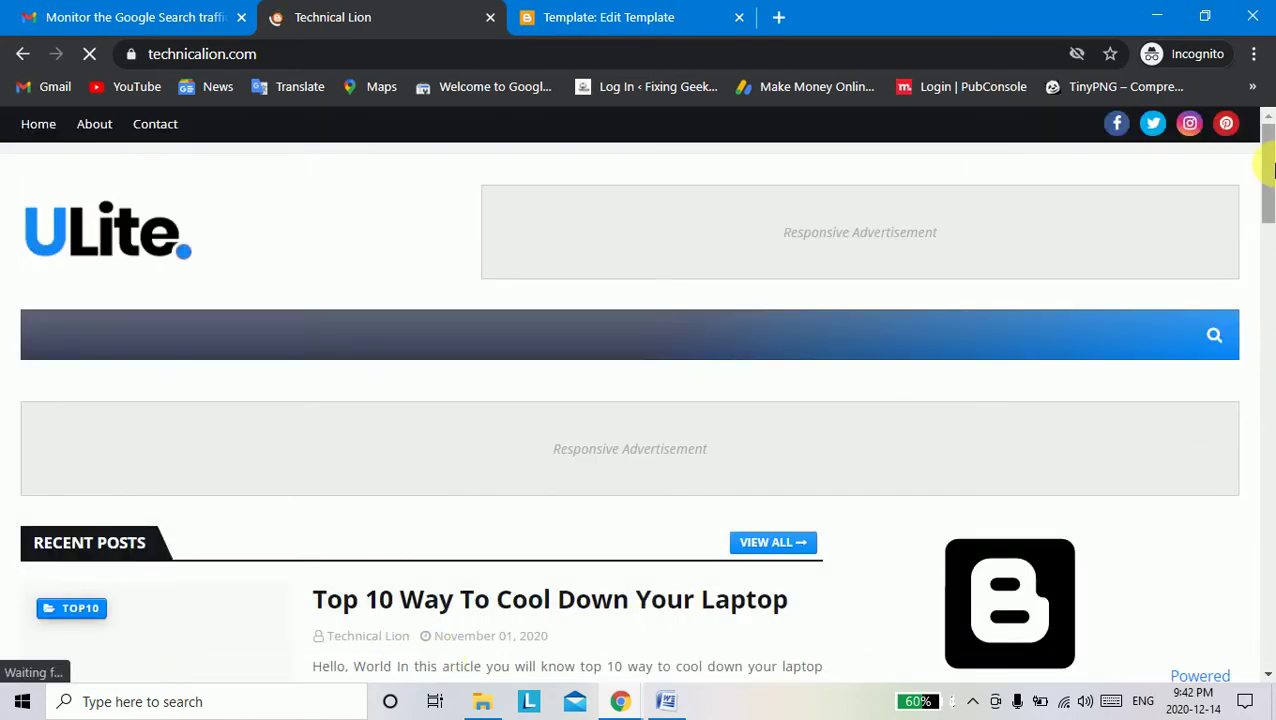
{"action": "left_click_drag", "start_coordinate": [1265, 158], "coordinate": [1268, 490]}
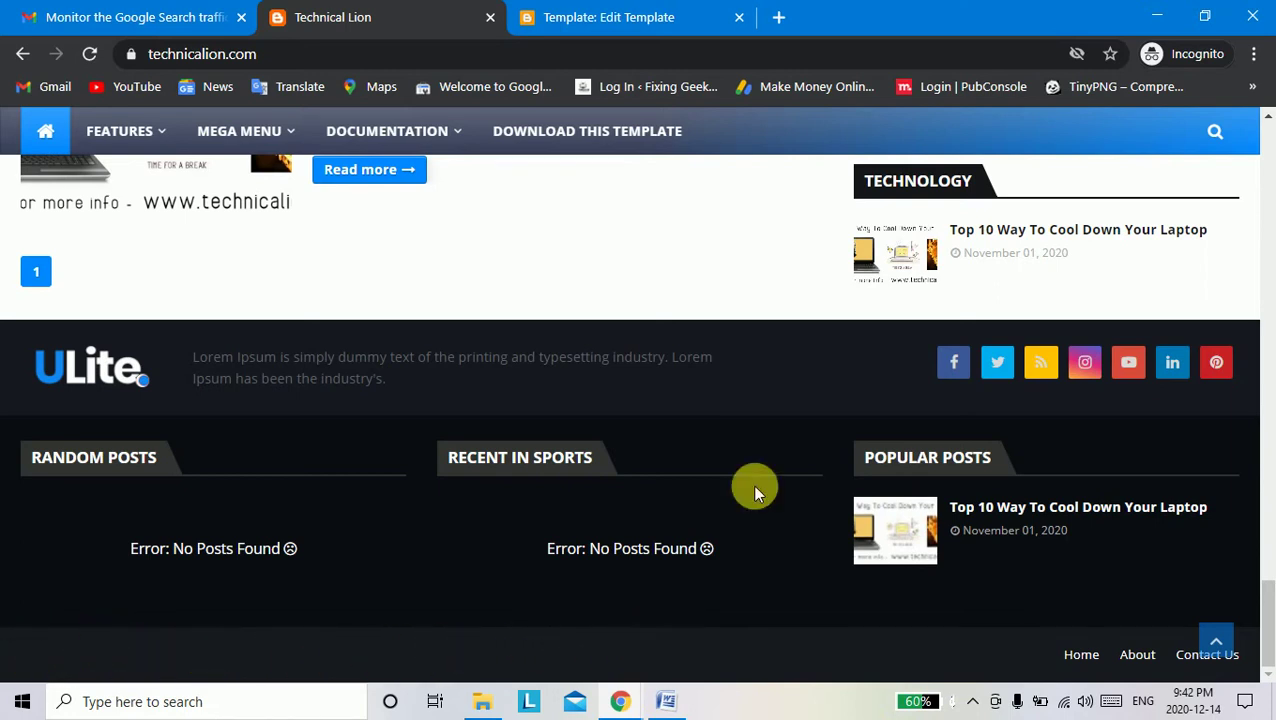
{"action": "left_click", "coordinate": [597, 23]}
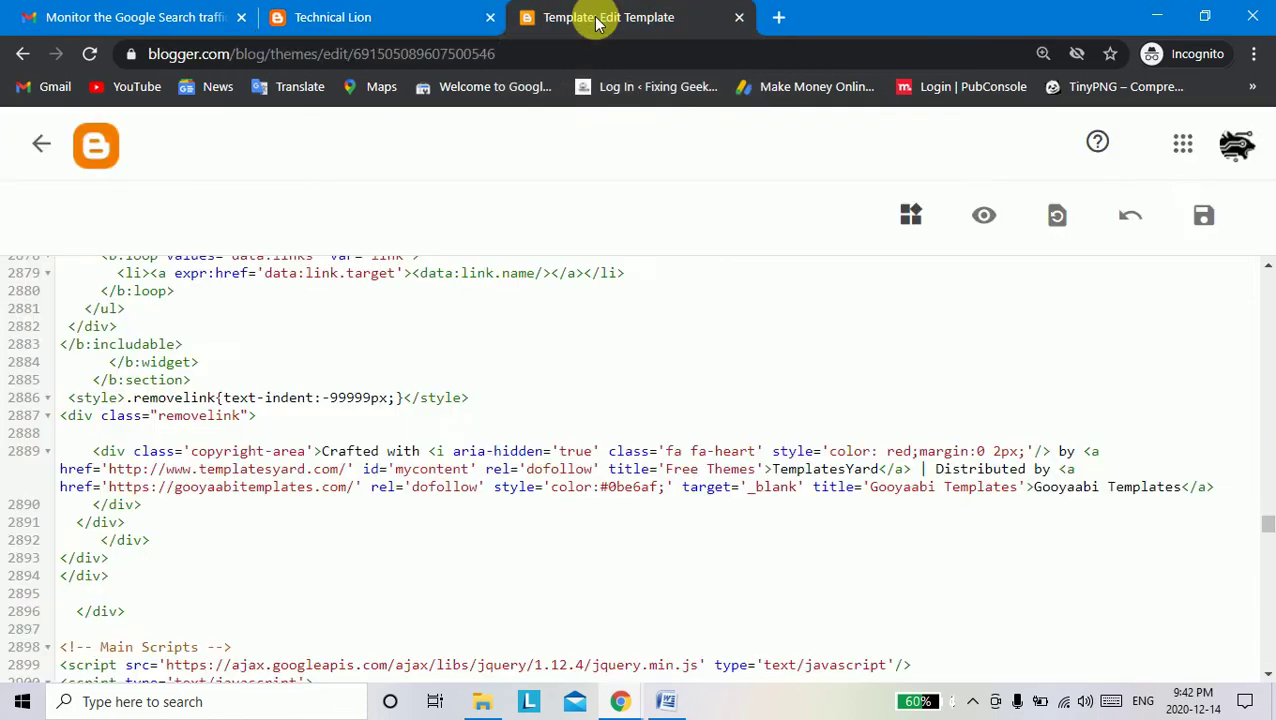
Copy the second custom copyright <p> paragraph from the Word notes and minimize Word.
{"action": "left_click", "coordinate": [665, 701]}
{"action": "scroll", "coordinate": [513, 608], "scroll_direction": "down", "scroll_amount": 2}
{"action": "scroll", "coordinate": [513, 606], "scroll_direction": "down", "scroll_amount": 3}
{"action": "scroll", "coordinate": [480, 600], "scroll_direction": "down", "scroll_amount": 1}
{"action": "scroll", "coordinate": [470, 598], "scroll_direction": "down", "scroll_amount": 1}
{"action": "left_click_drag", "start_coordinate": [339, 503], "coordinate": [535, 552]}
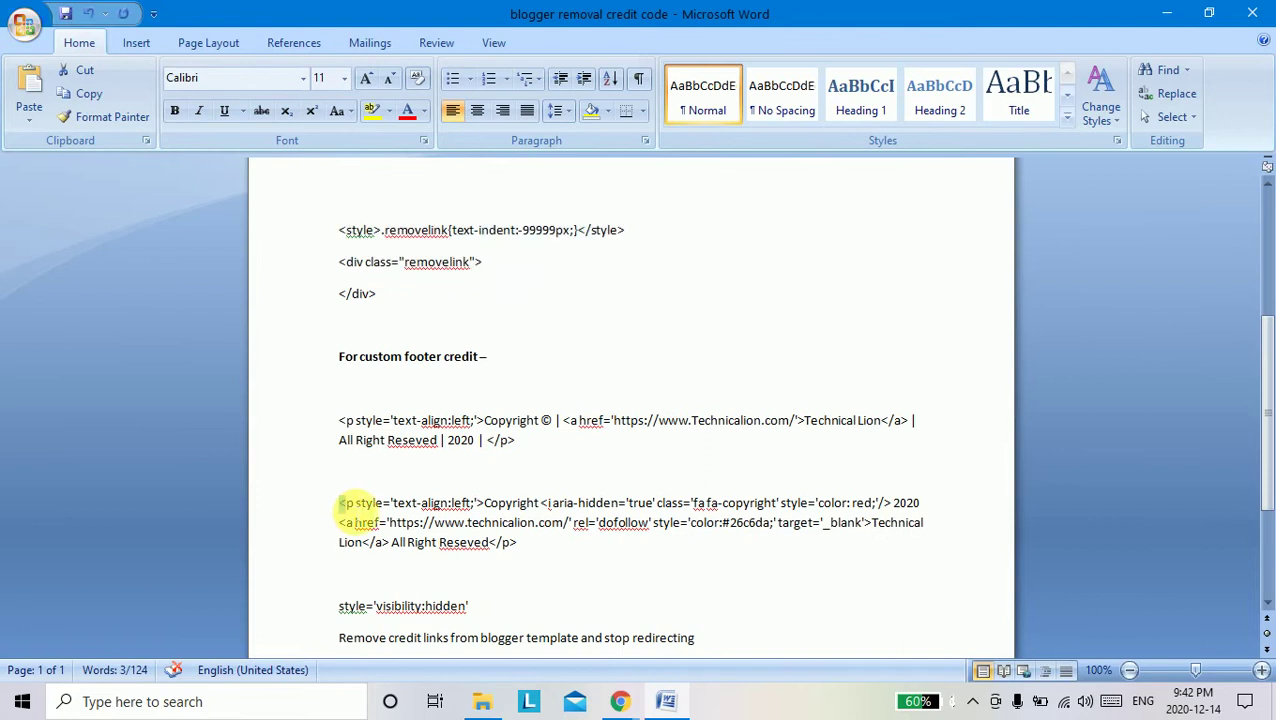
{"action": "right_click", "coordinate": [480, 530]}
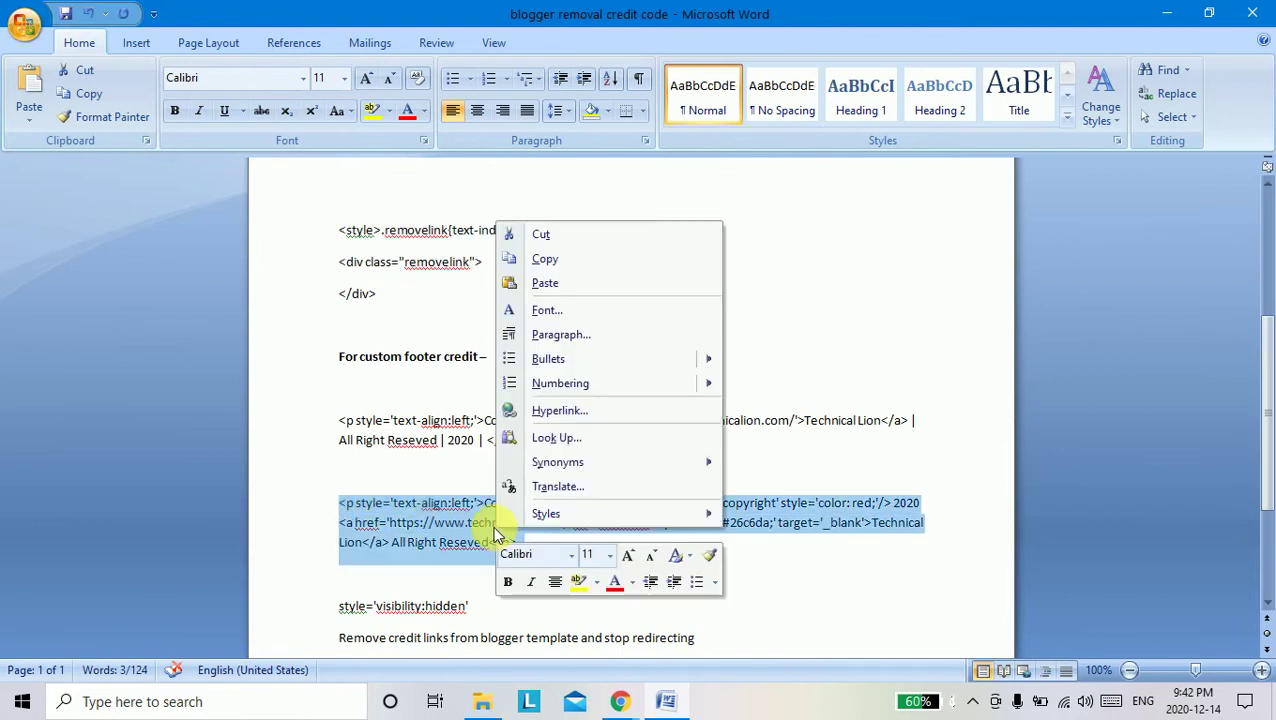
{"action": "left_click", "coordinate": [543, 265]}
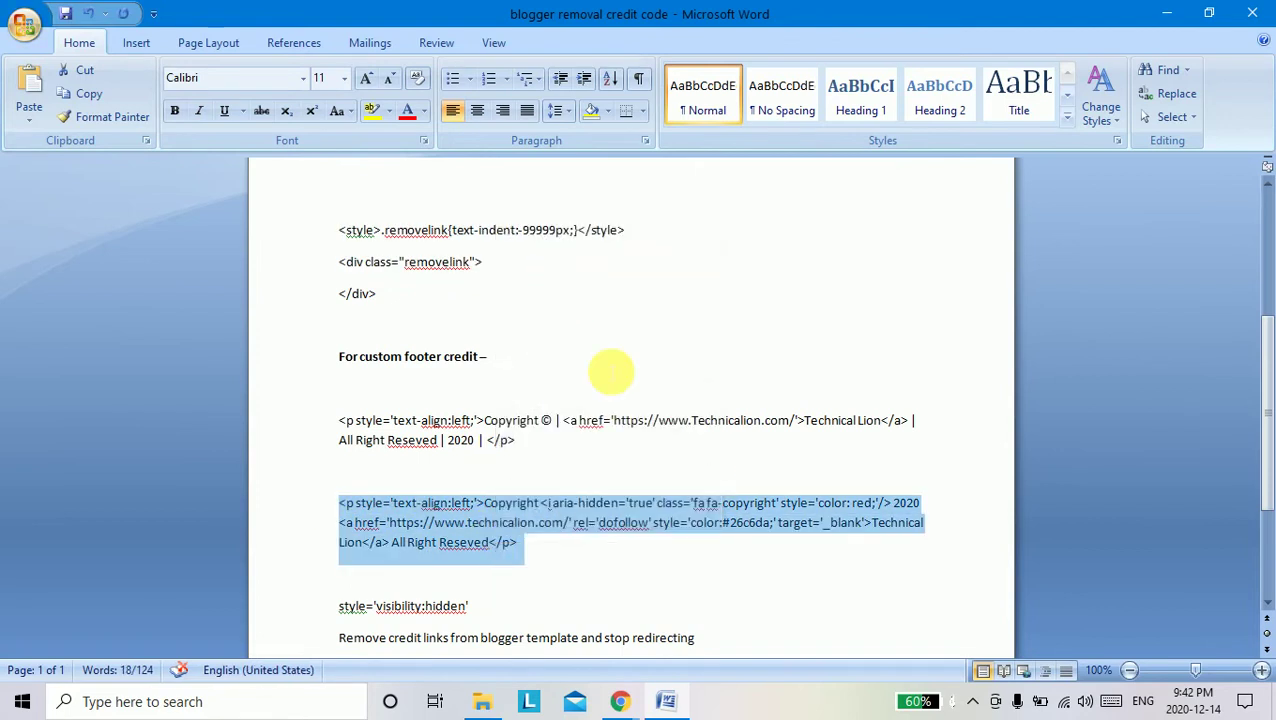
{"action": "left_click", "coordinate": [1172, 14]}
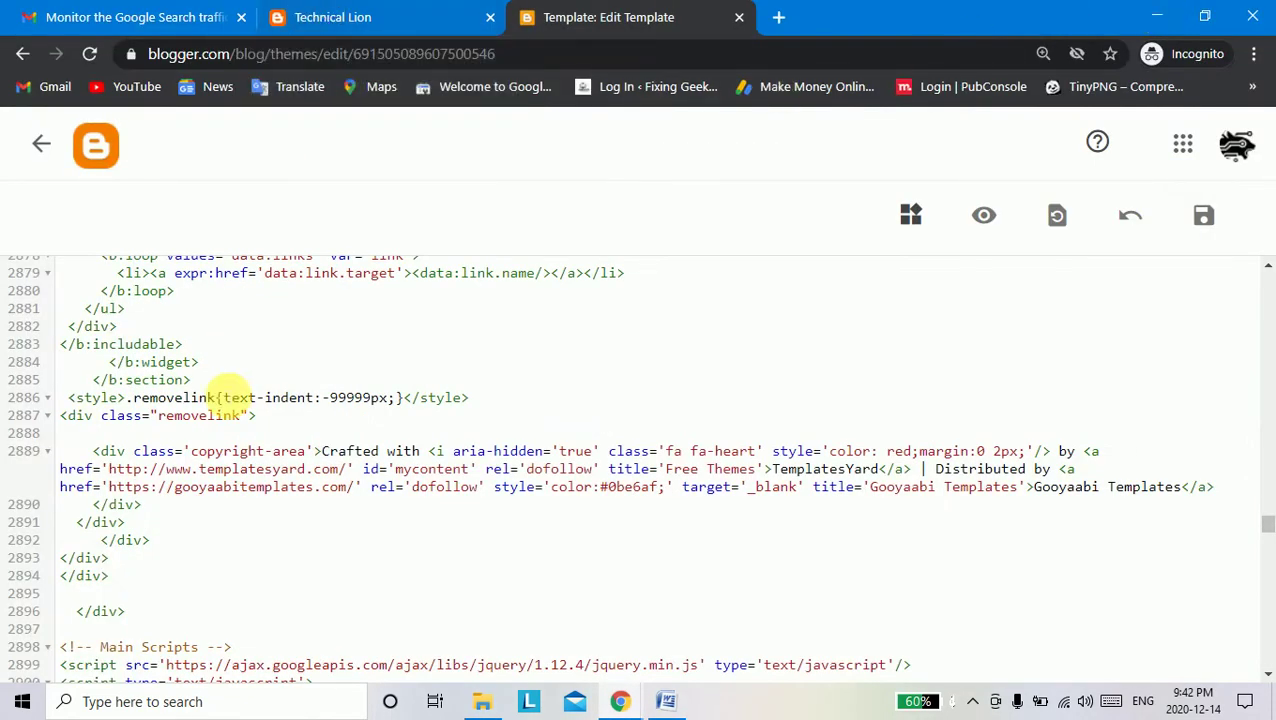
Paste the 'Copyright 2020 Technical Lion' paragraph on a new line after </b:section>.
{"action": "left_click", "coordinate": [207, 381]}
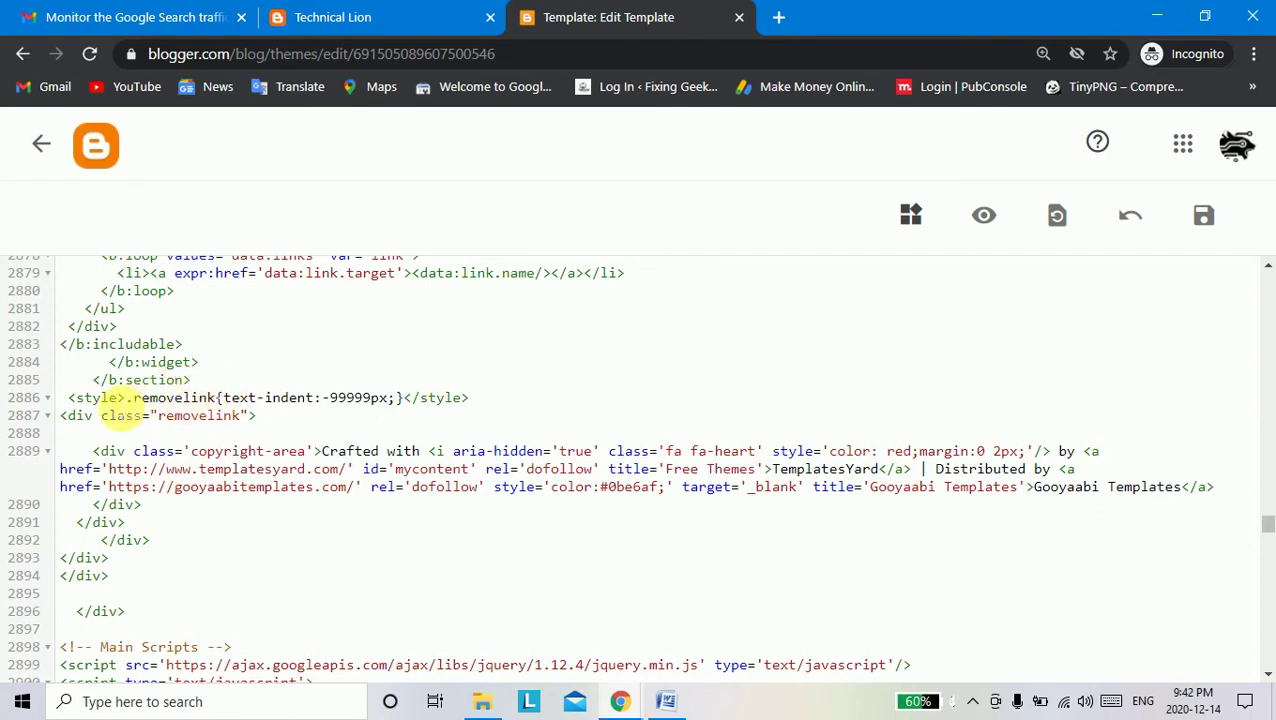
{"action": "key", "text": "Return"}
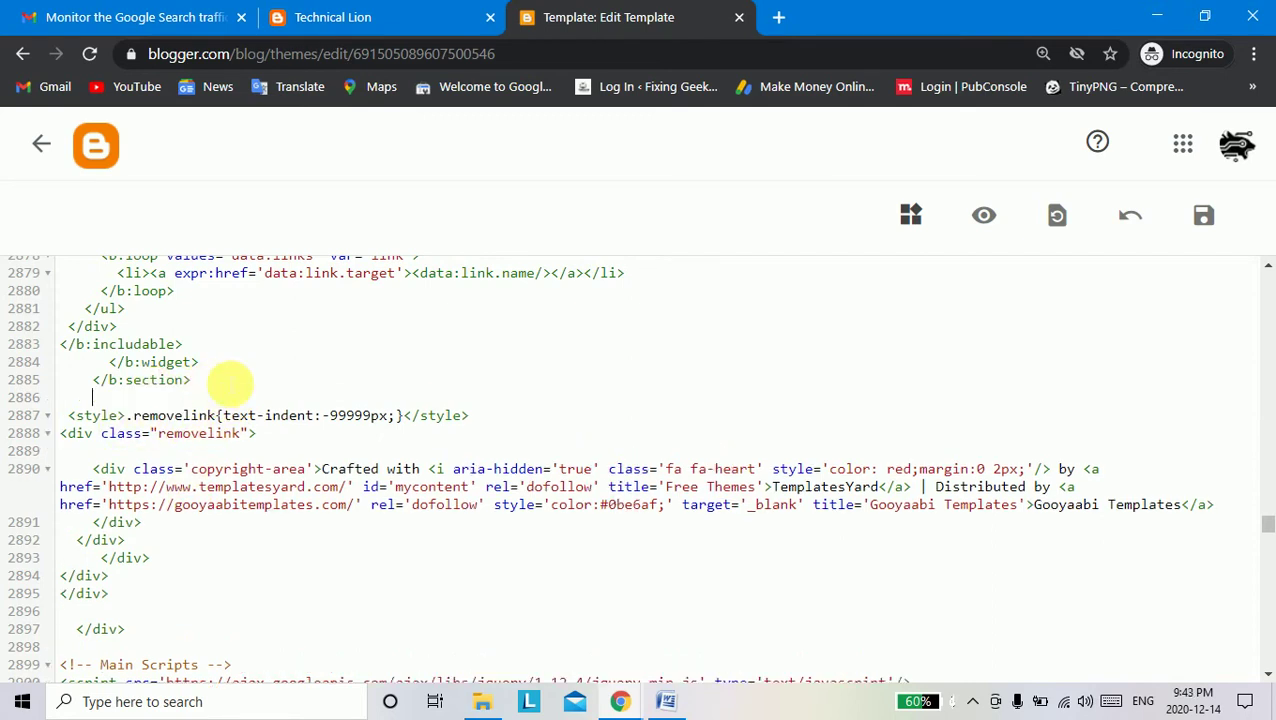
{"action": "right_click", "coordinate": [140, 400]}
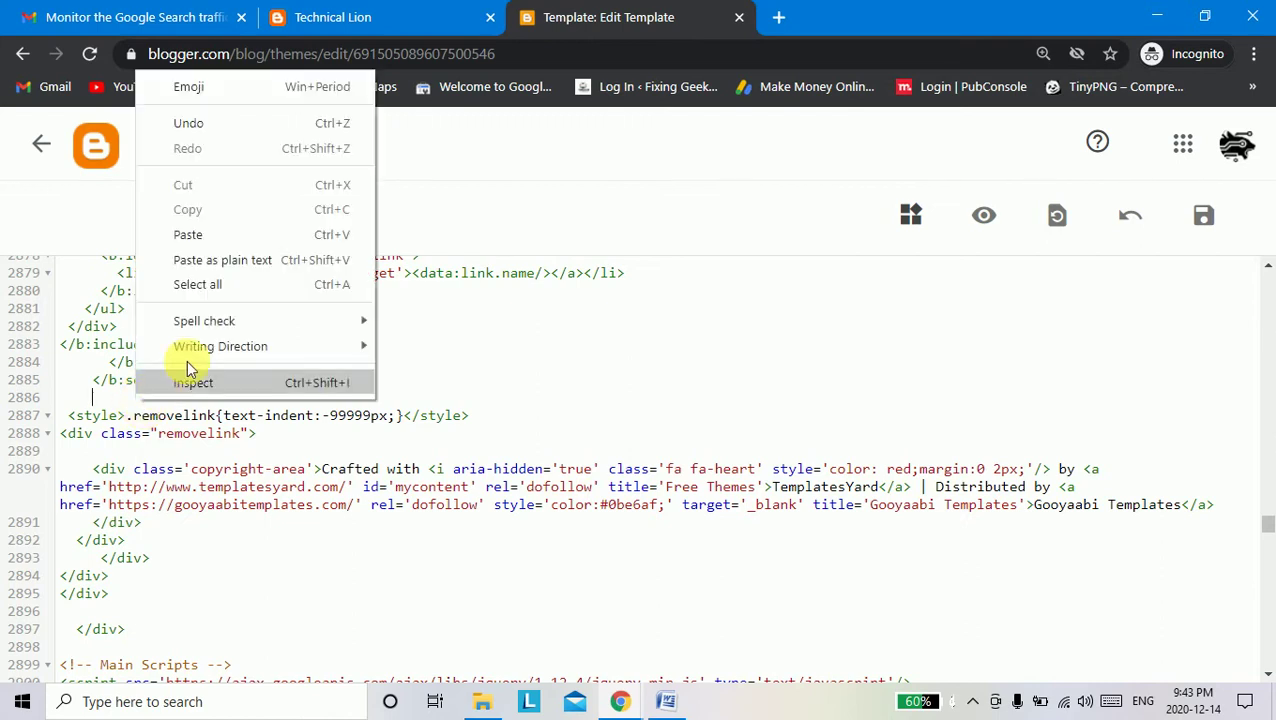
{"action": "left_click", "coordinate": [190, 236]}
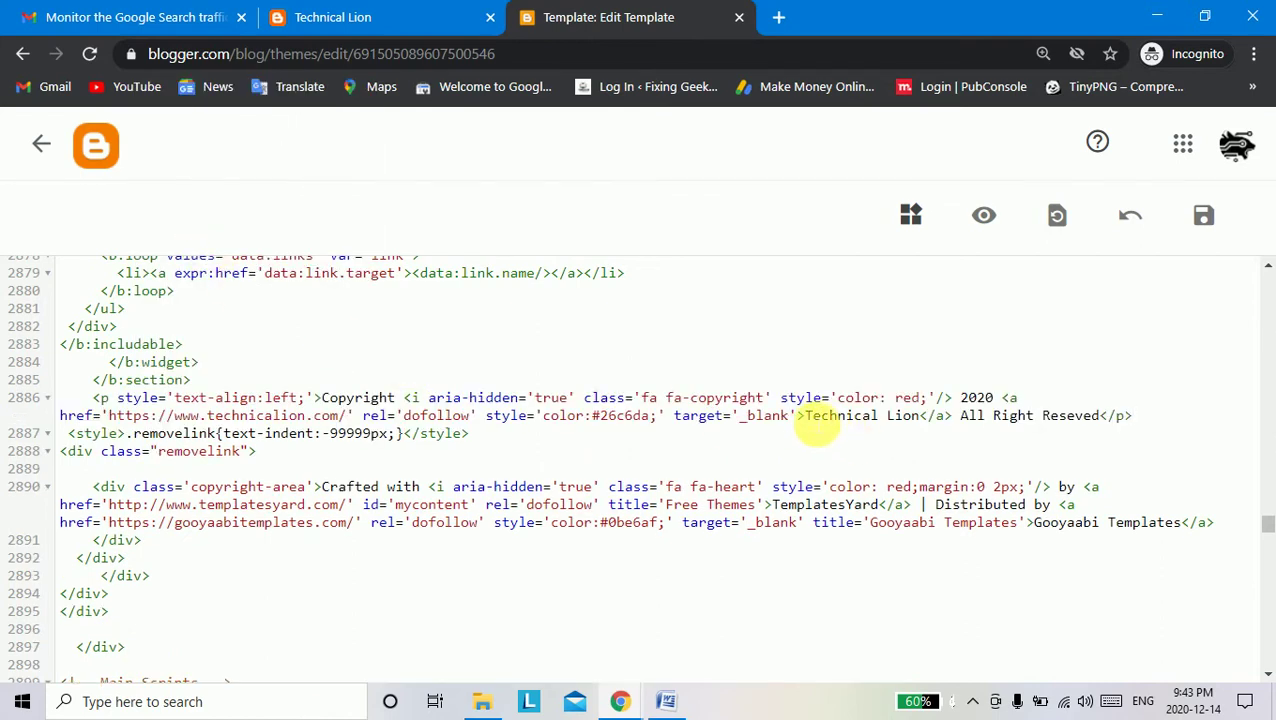
Check the Technical Lion link in the new line, save the template, and select the Gooyaabi address.
{"action": "left_click_drag", "start_coordinate": [812, 422], "coordinate": [920, 428]}
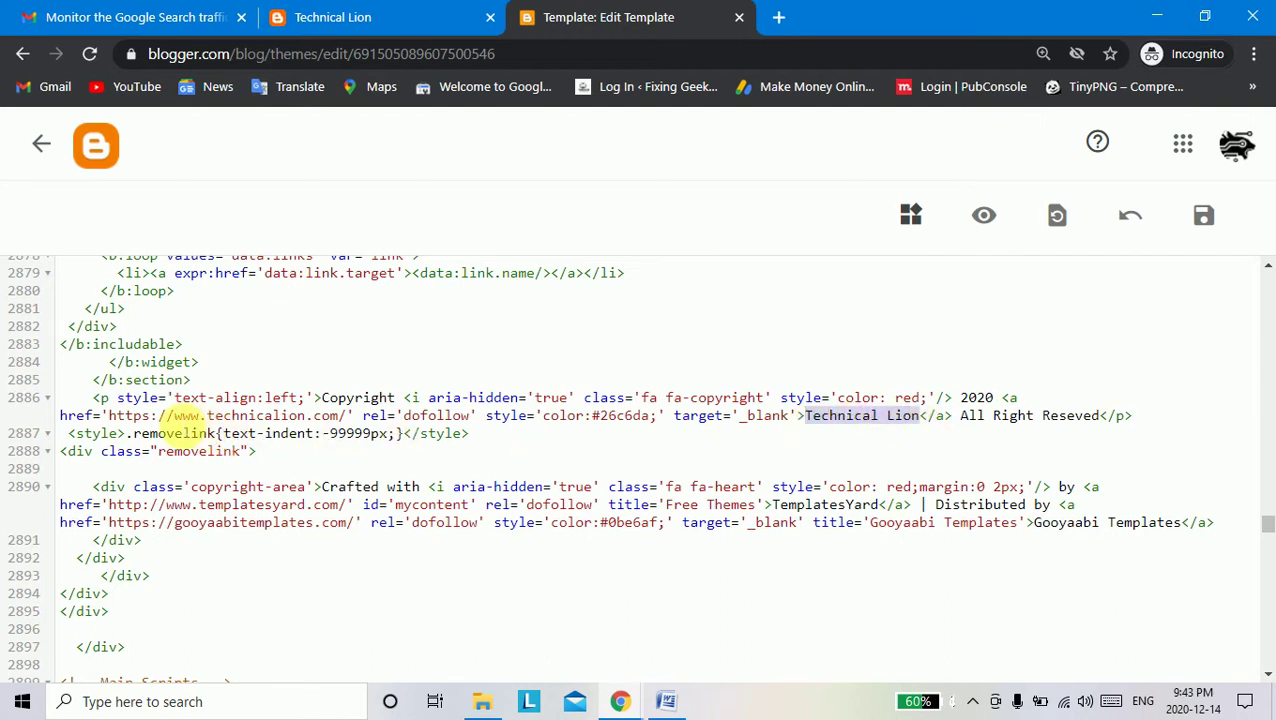
{"action": "left_click_drag", "start_coordinate": [175, 418], "coordinate": [308, 418]}
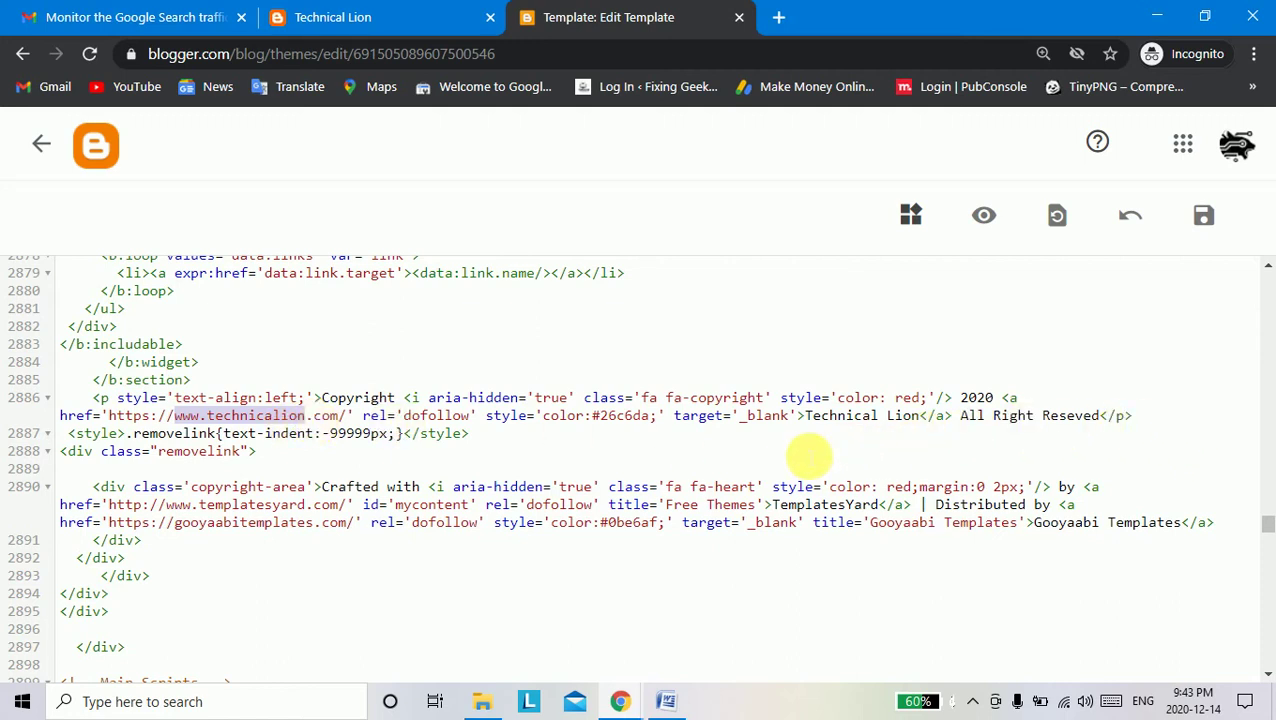
{"action": "left_click", "coordinate": [1203, 228]}
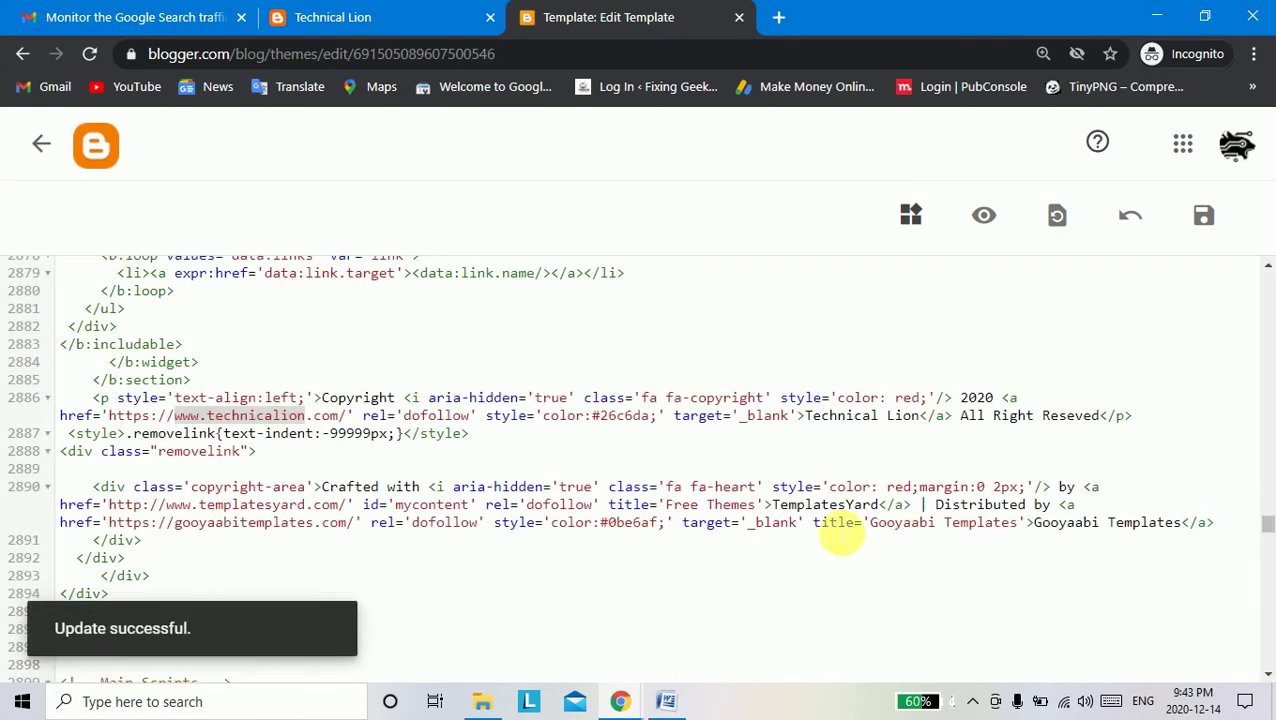
{"action": "left_click_drag", "start_coordinate": [108, 522], "coordinate": [340, 533]}
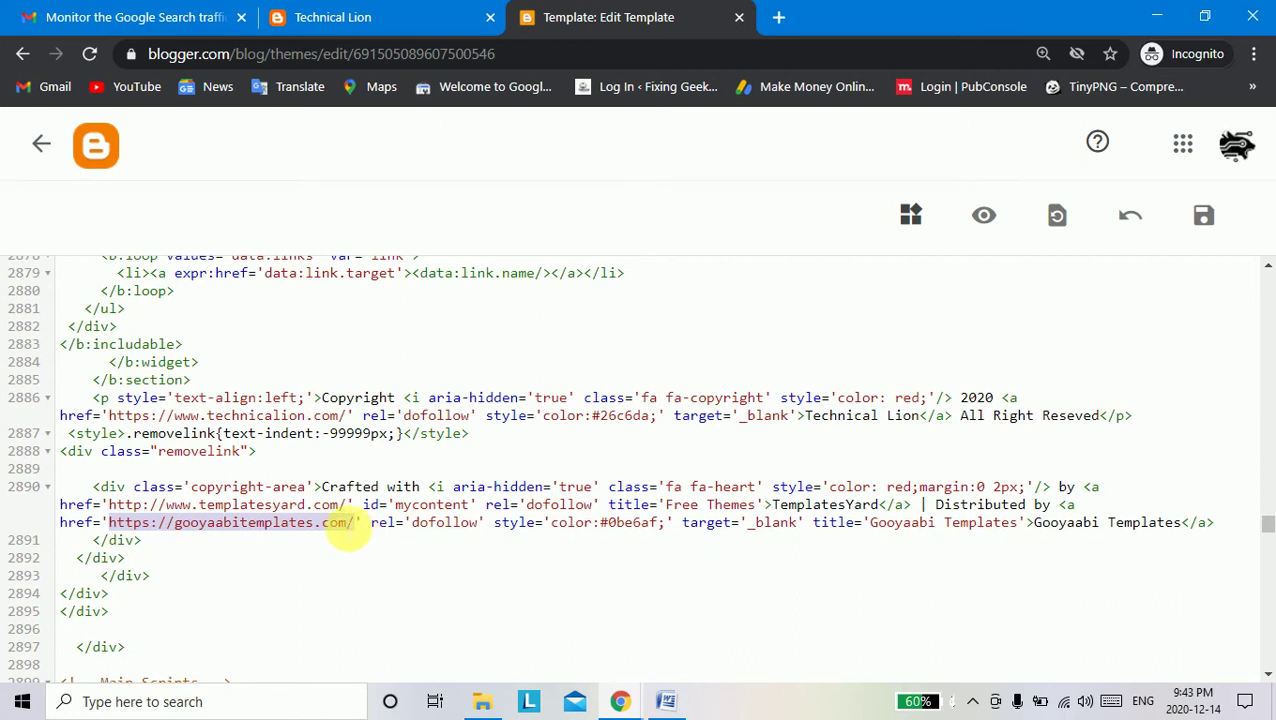
Copy the Gooyaabi Templates address and open the site in a new tab.
{"action": "right_click", "coordinate": [343, 528]}
{"action": "left_click", "coordinate": [427, 266]}
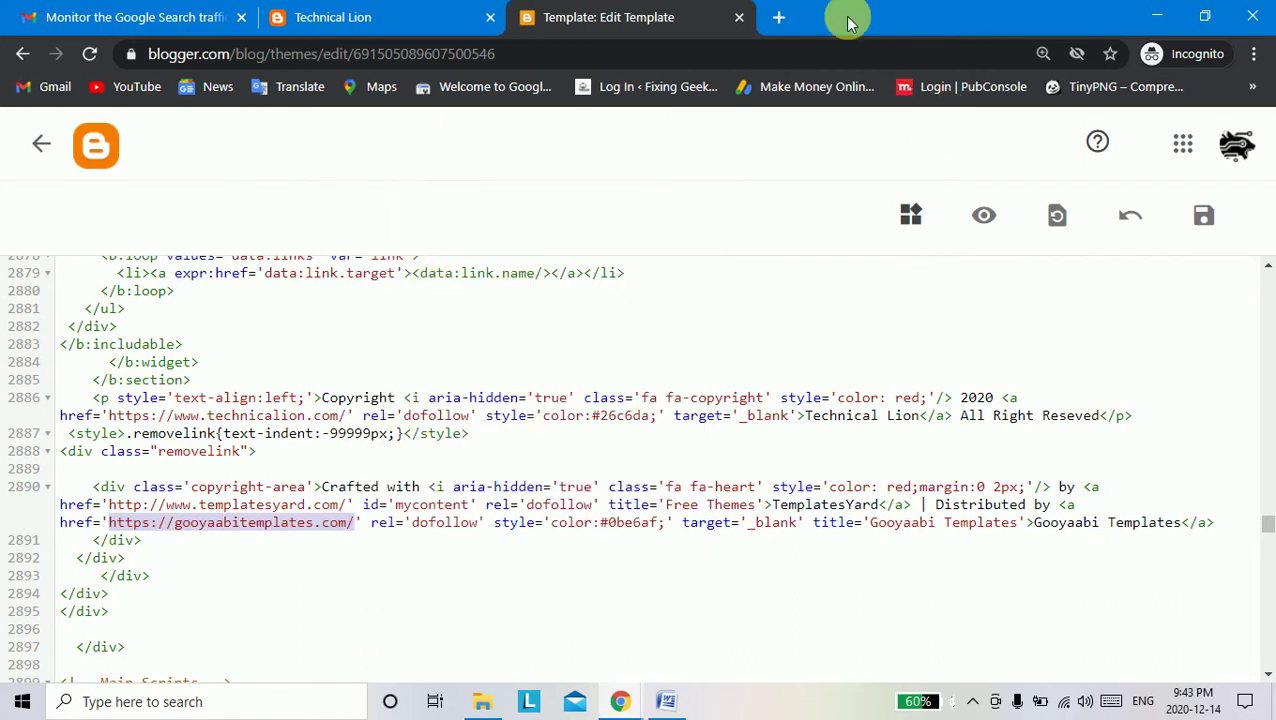
{"action": "left_click", "coordinate": [779, 19]}
{"action": "right_click", "coordinate": [609, 54]}
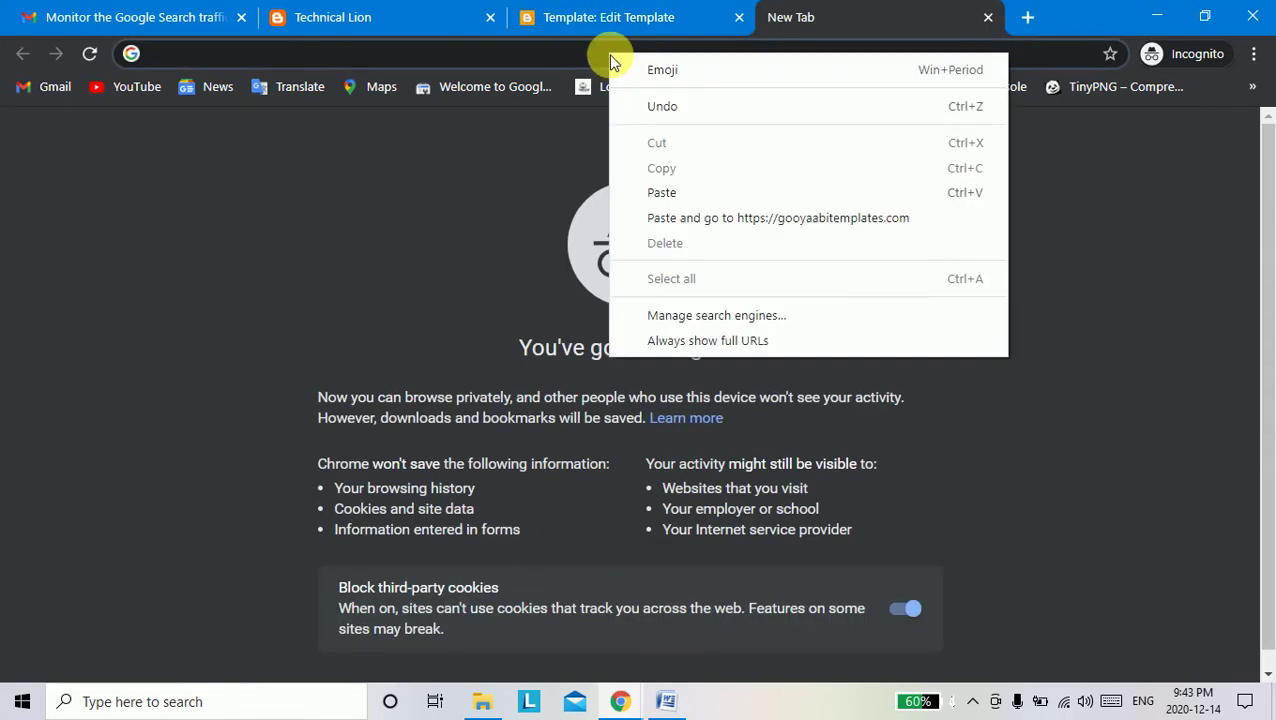
{"action": "left_click", "coordinate": [665, 216]}
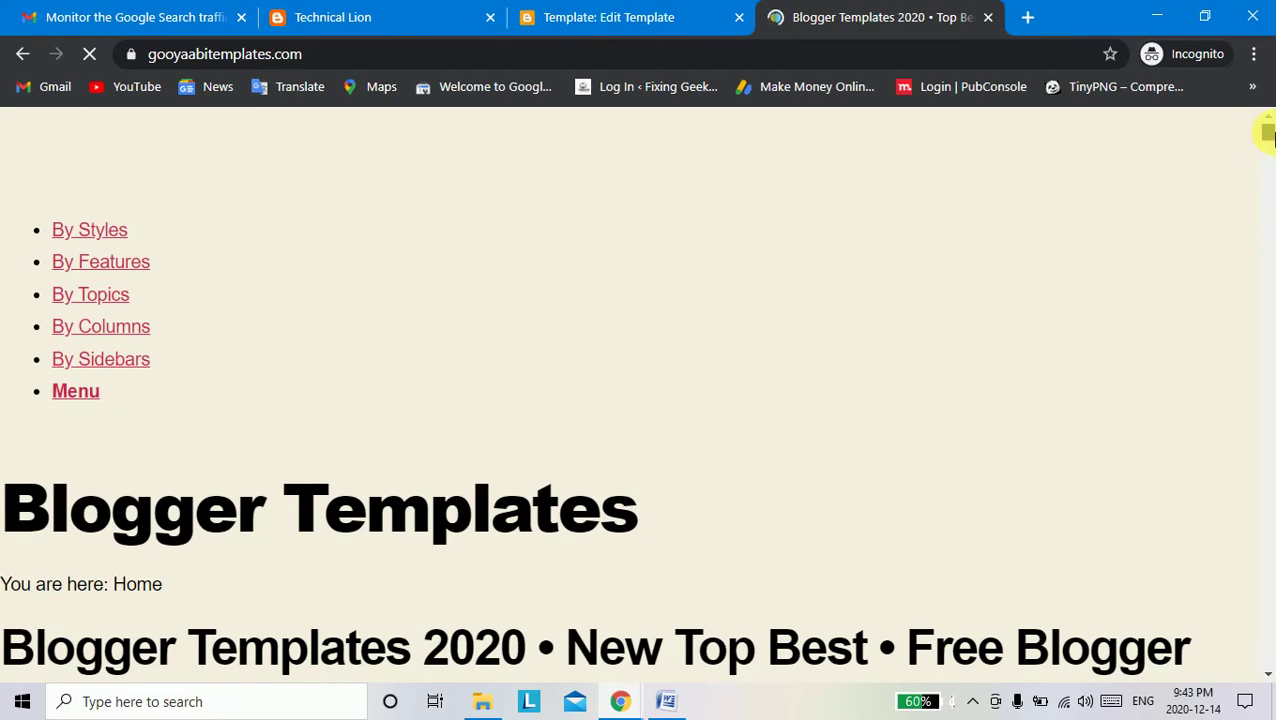
Open the OmStone template page and download OmStone-Free-Version.zip.
{"action": "left_click_drag", "start_coordinate": [1268, 135], "coordinate": [1268, 170]}
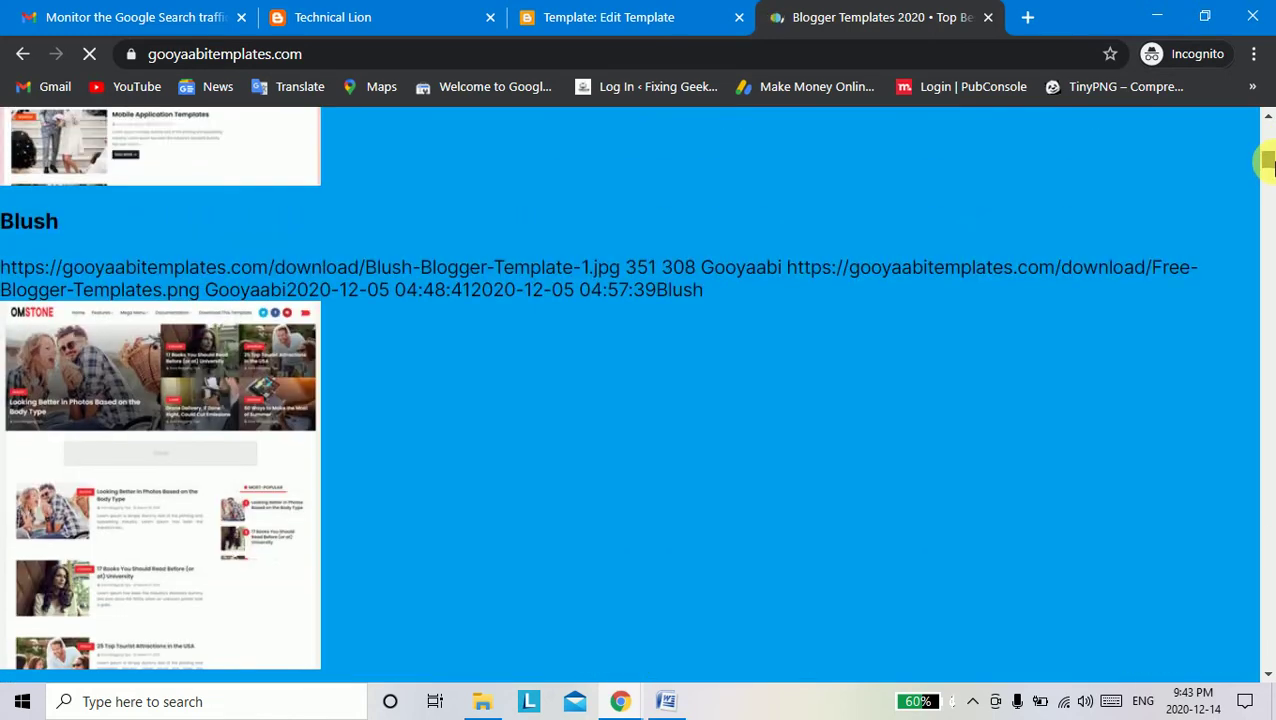
{"action": "left_click_drag", "start_coordinate": [1268, 168], "coordinate": [1268, 148]}
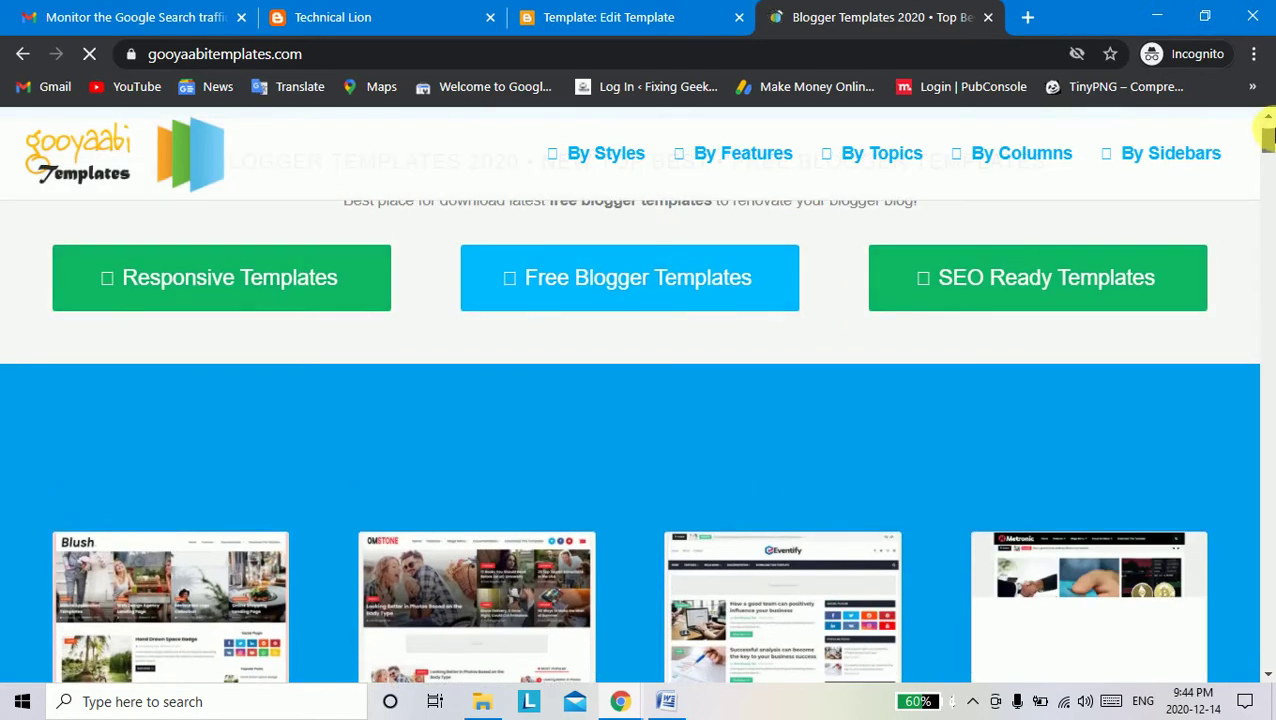
{"action": "left_click_drag", "start_coordinate": [1266, 126], "coordinate": [1268, 142]}
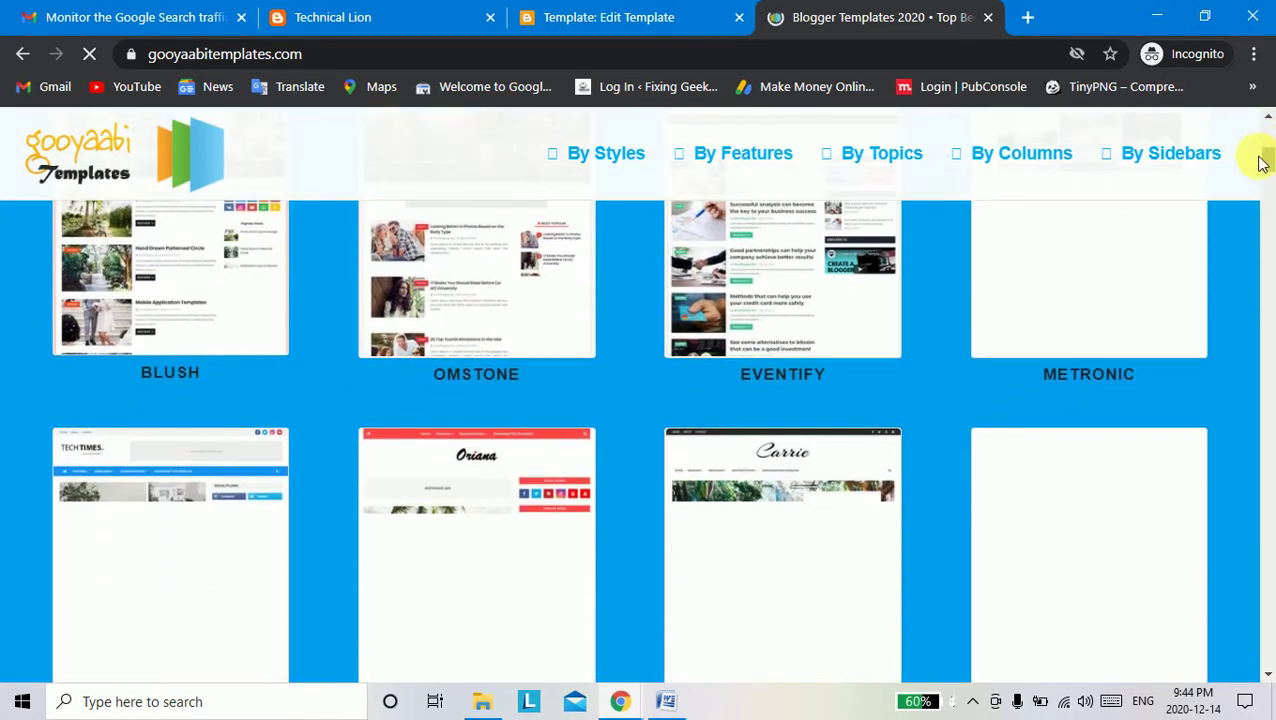
{"action": "left_click", "coordinate": [494, 313]}
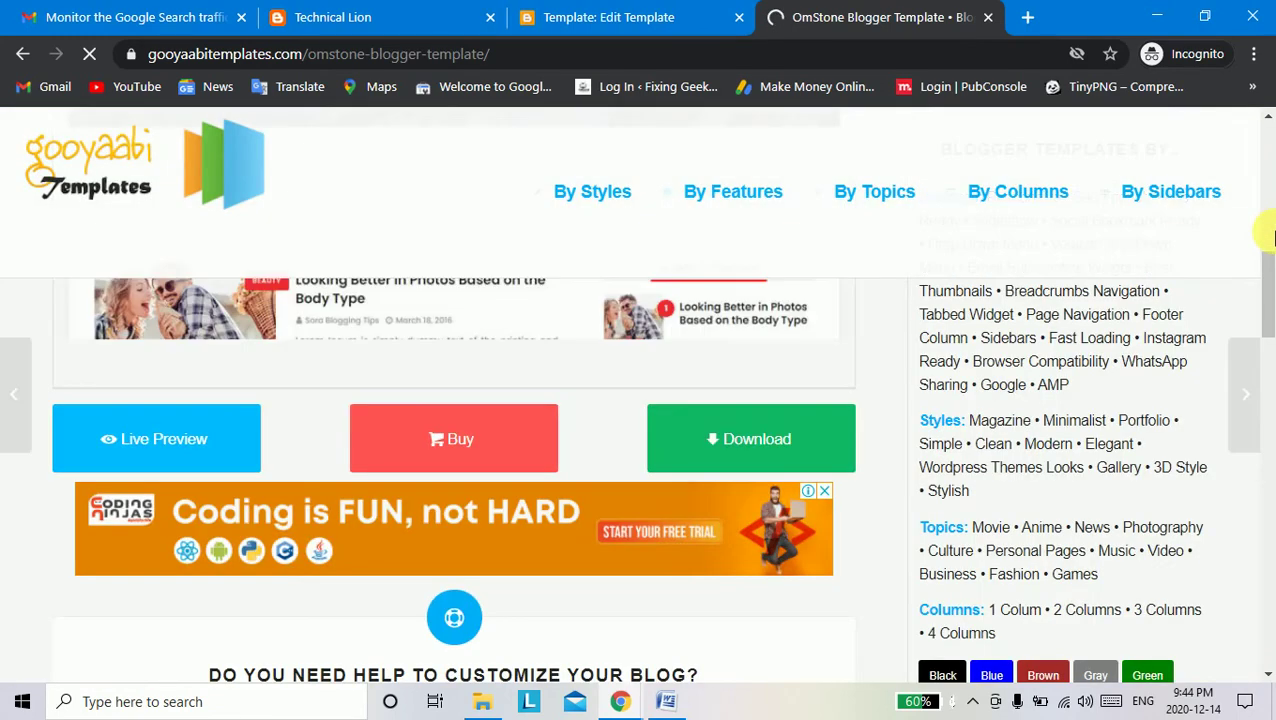
{"action": "left_click", "coordinate": [745, 441]}
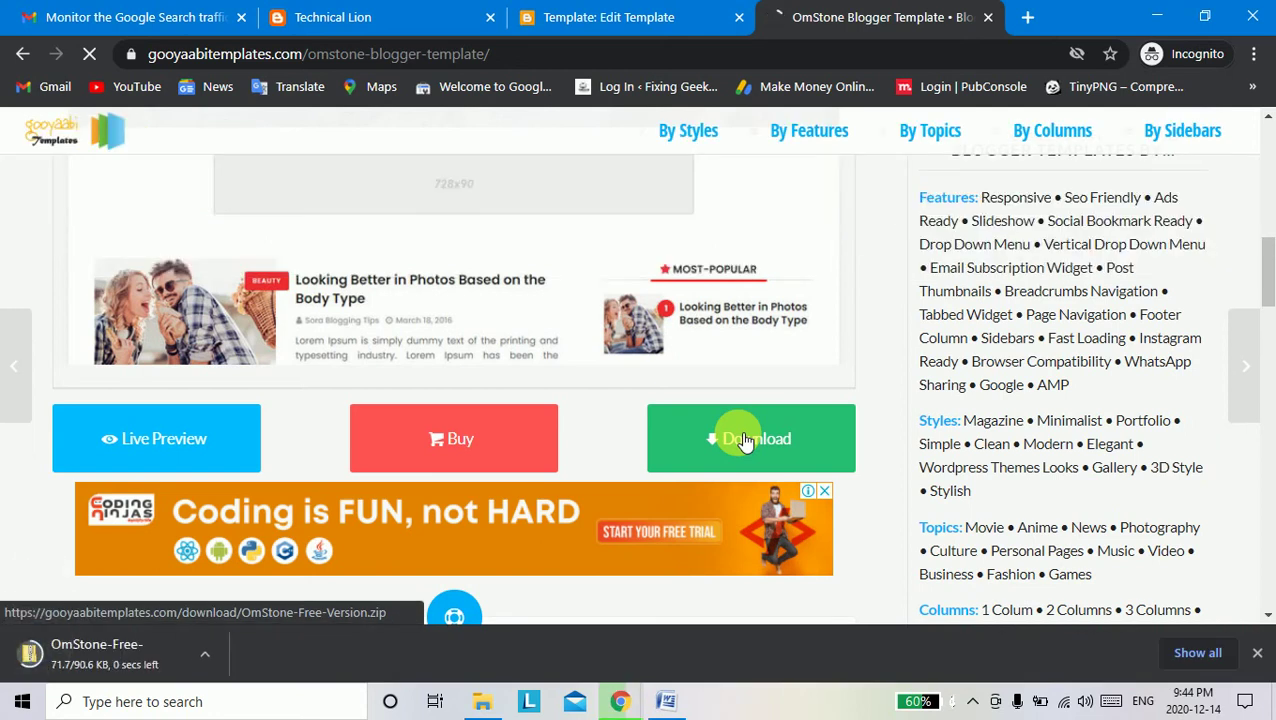
{"action": "left_click", "coordinate": [220, 653]}
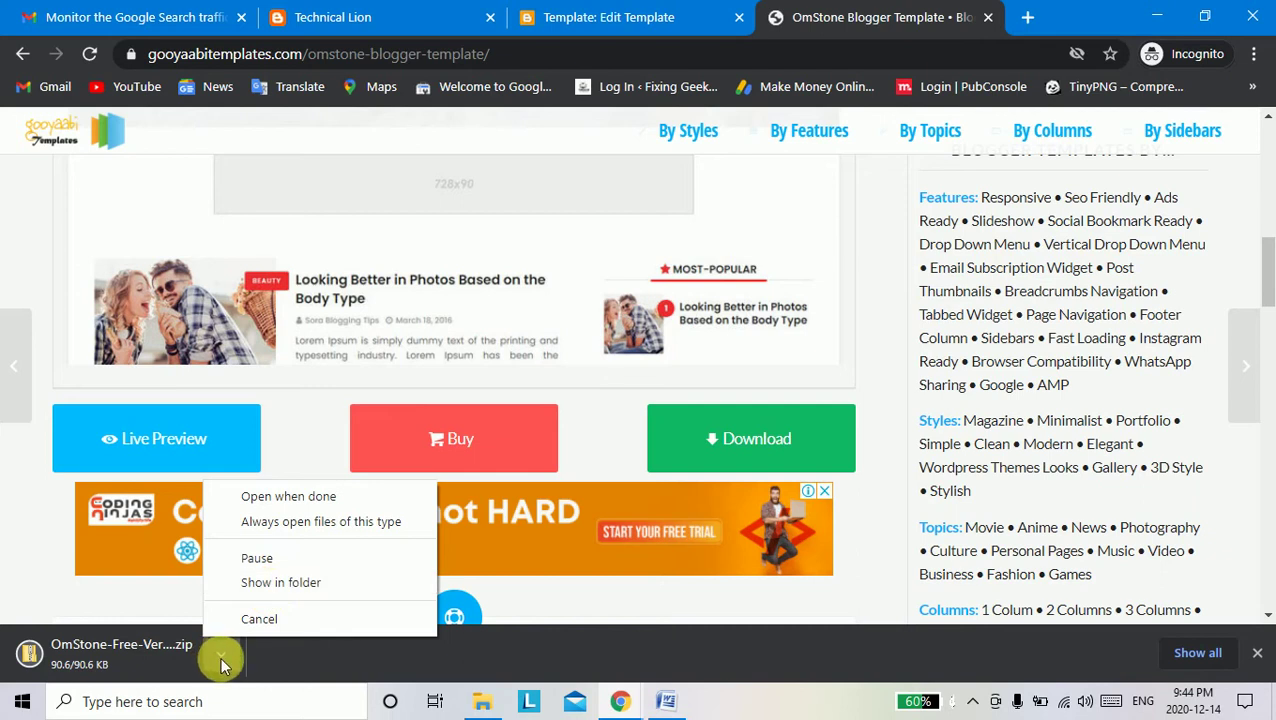
Extract OmStone-Free-Version.zip into the Downloads folder, then return to Chrome.
{"action": "left_click", "coordinate": [272, 583]}
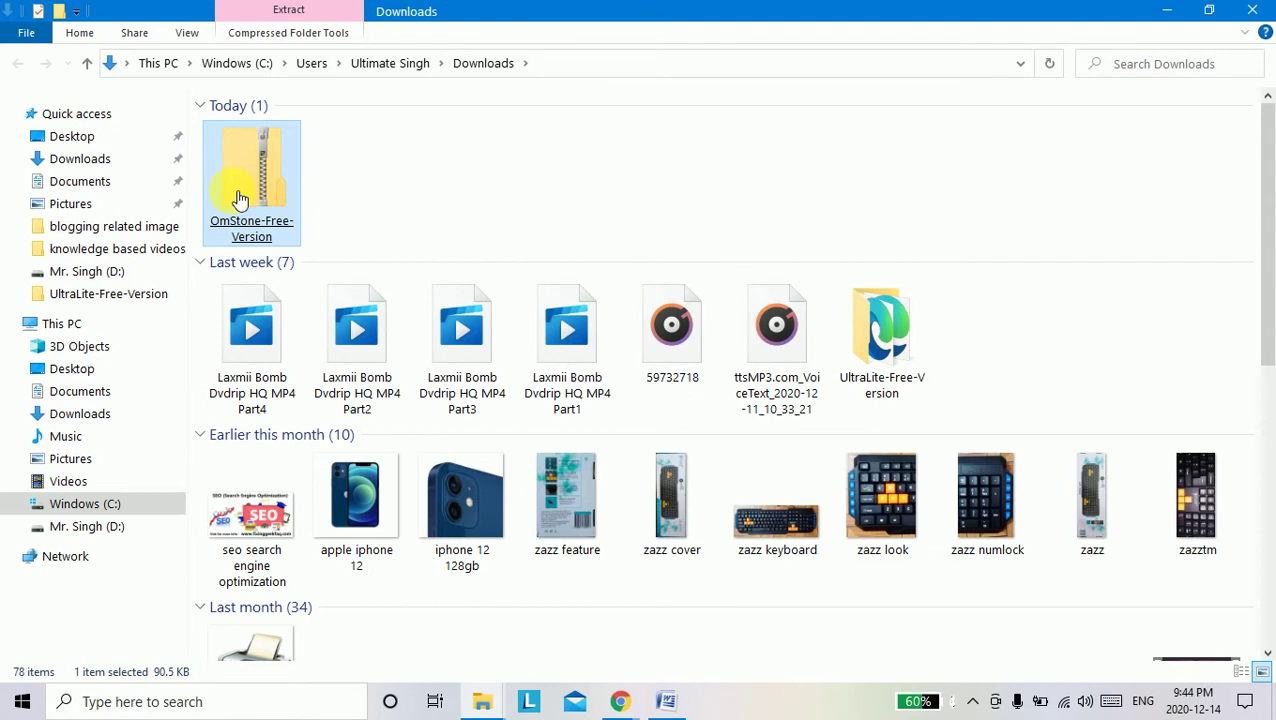
{"action": "right_click", "coordinate": [240, 200]}
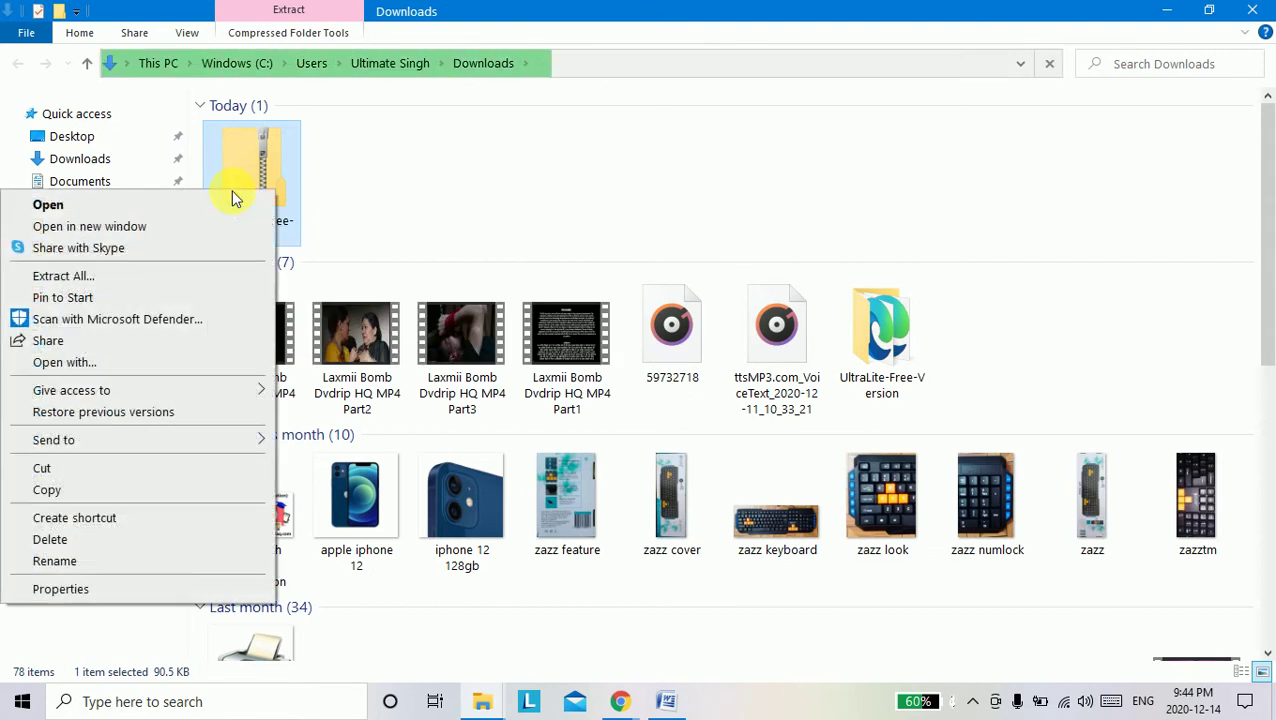
{"action": "left_click", "coordinate": [142, 277]}
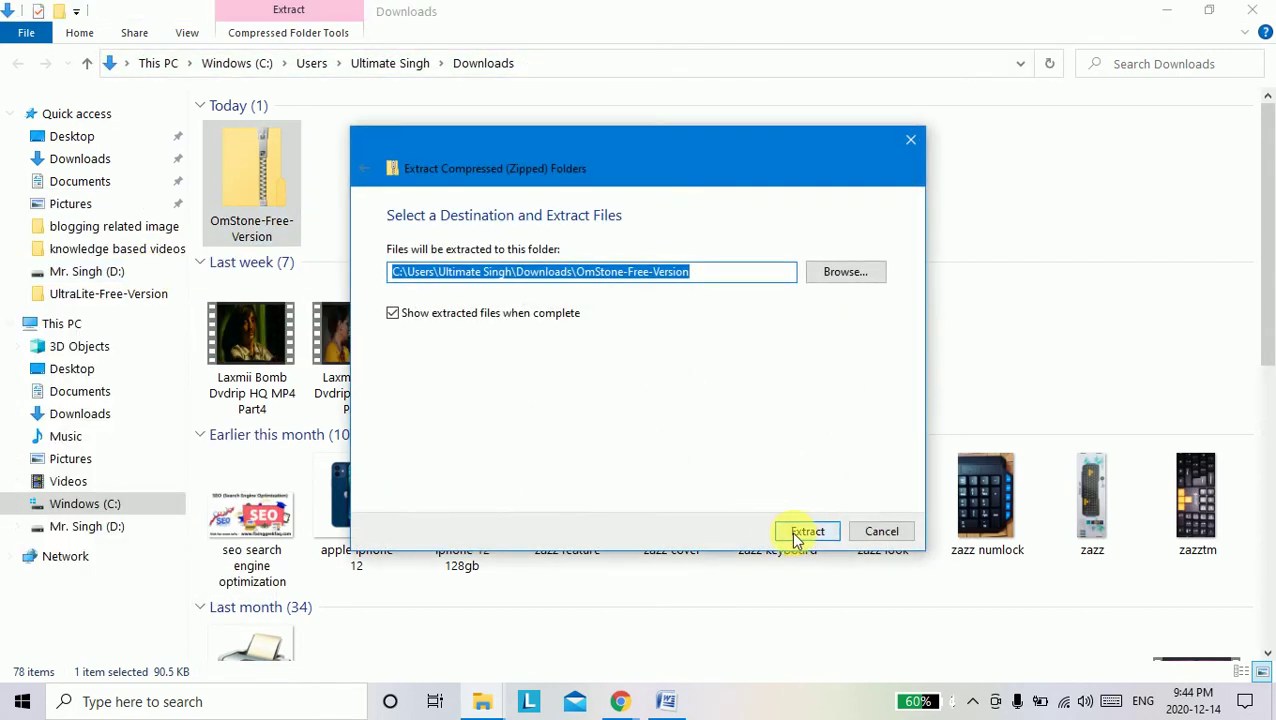
{"action": "left_click", "coordinate": [805, 538]}
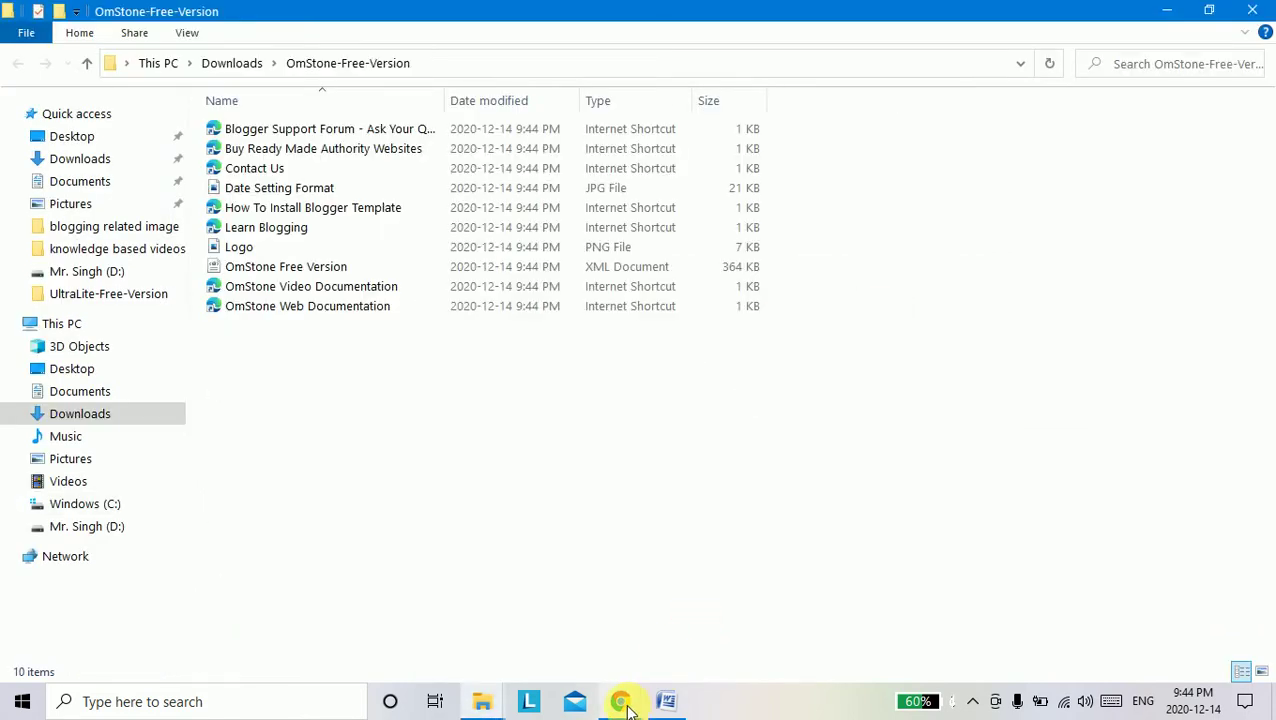
{"action": "mouse_move", "coordinate": [620, 701]}
{"action": "left_click", "coordinate": [682, 643]}
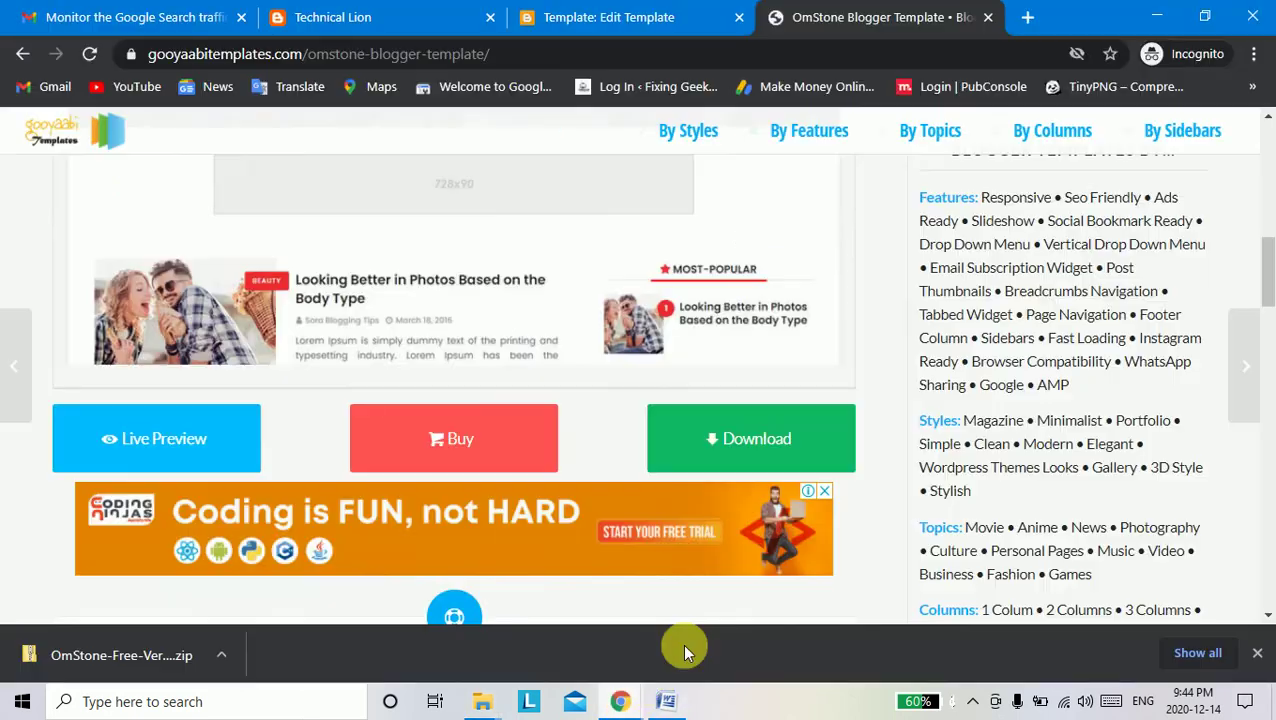
Return from Edit HTML to the Theme page and choose Restore from the Customize dropdown.
{"action": "left_click", "coordinate": [330, 18]}
{"action": "left_click", "coordinate": [645, 18]}
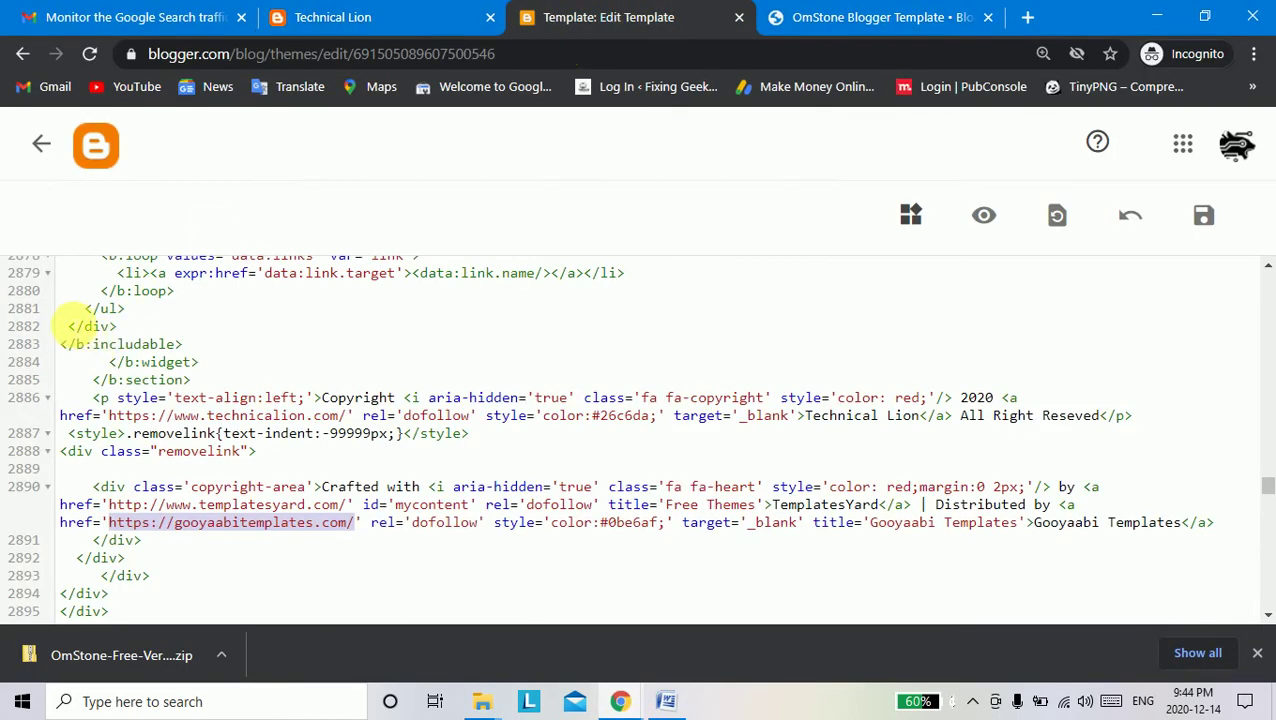
{"action": "left_click", "coordinate": [40, 150]}
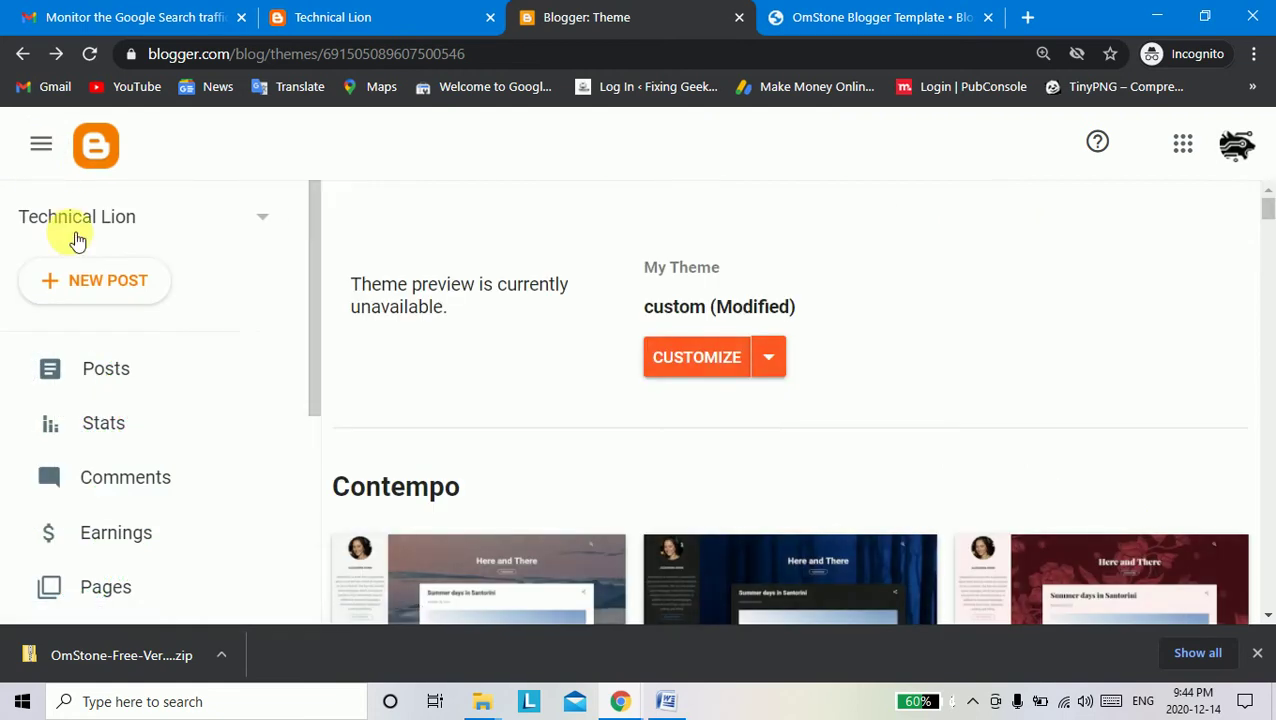
{"action": "scroll", "coordinate": [133, 556], "scroll_direction": "down", "scroll_amount": 4}
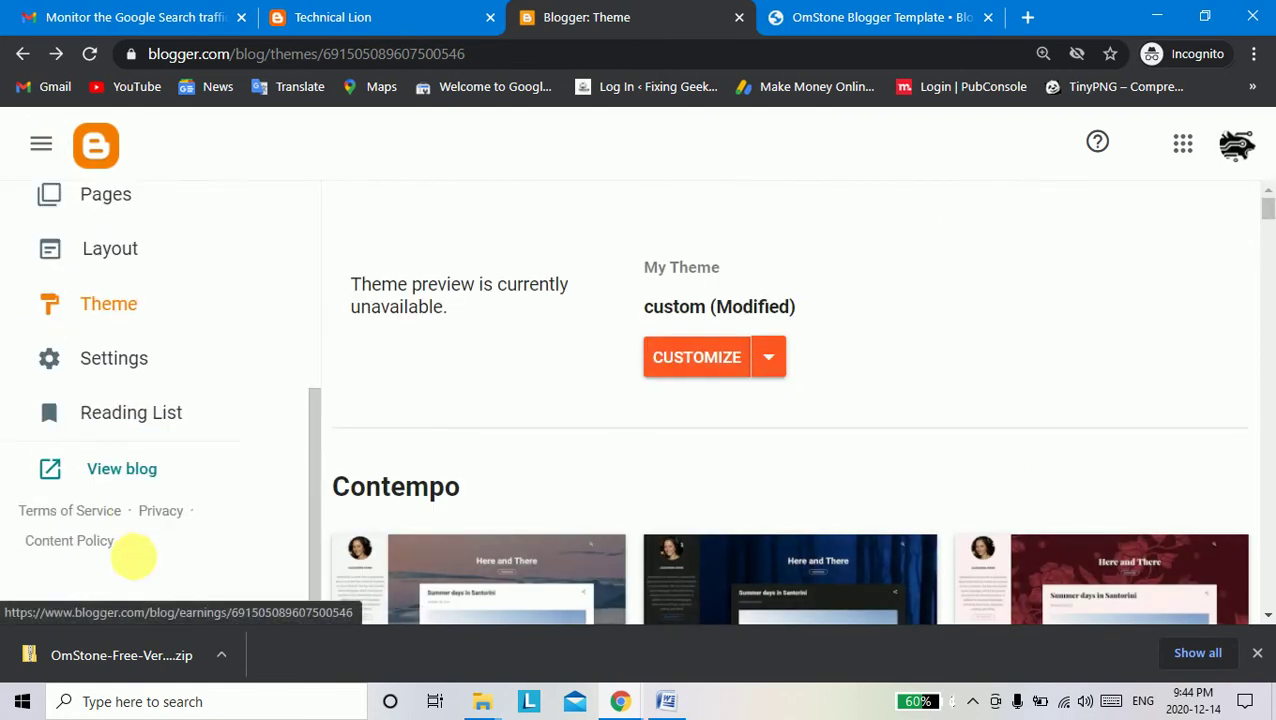
{"action": "left_click", "coordinate": [122, 312]}
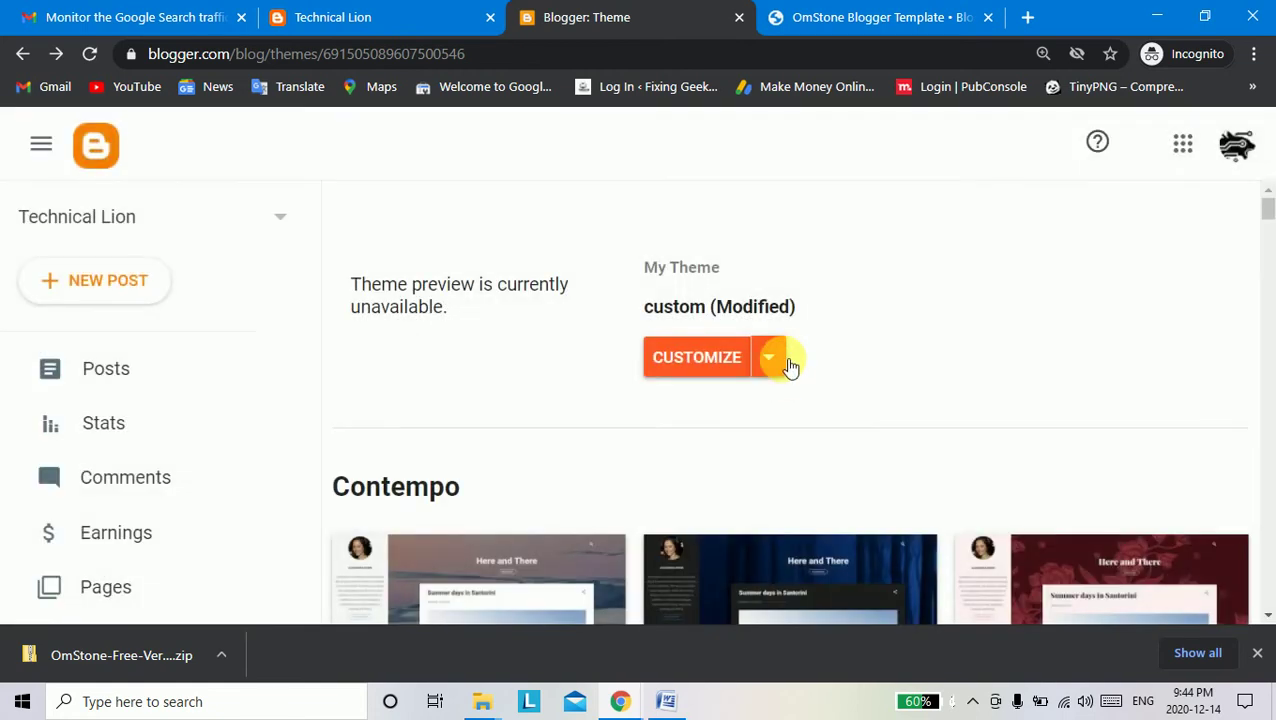
{"action": "left_click", "coordinate": [778, 360]}
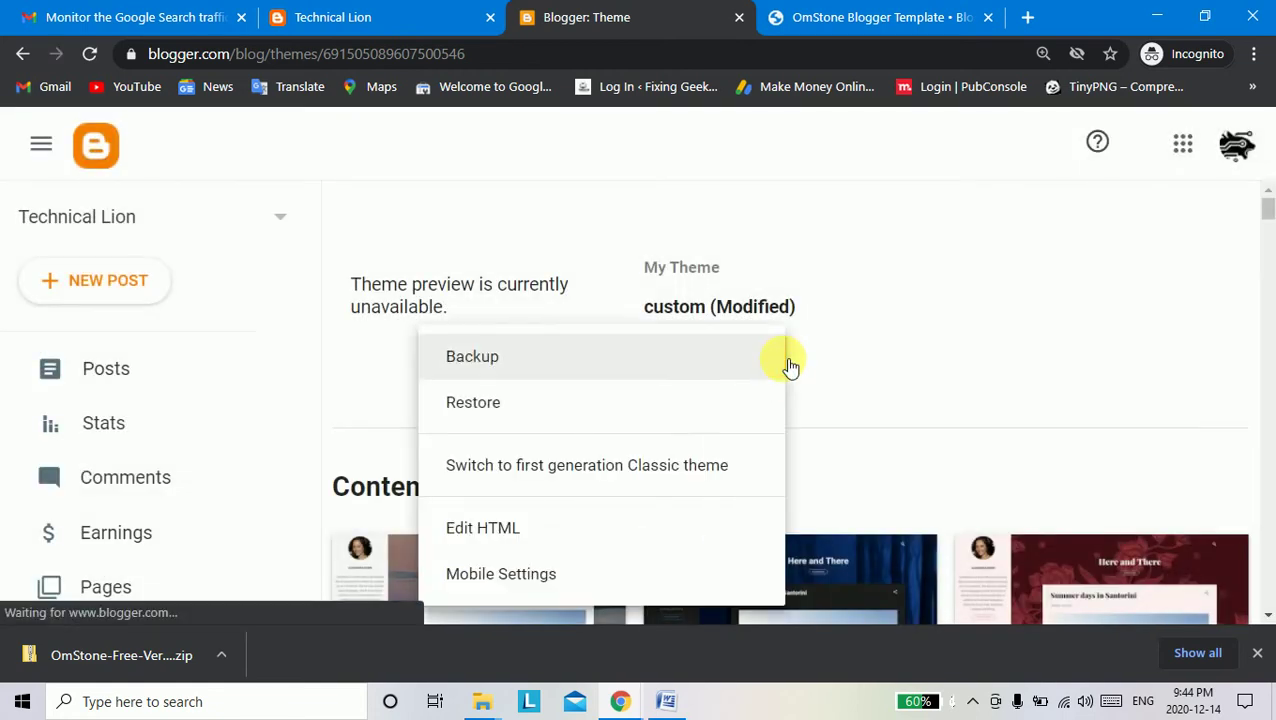
{"action": "left_click", "coordinate": [486, 420]}
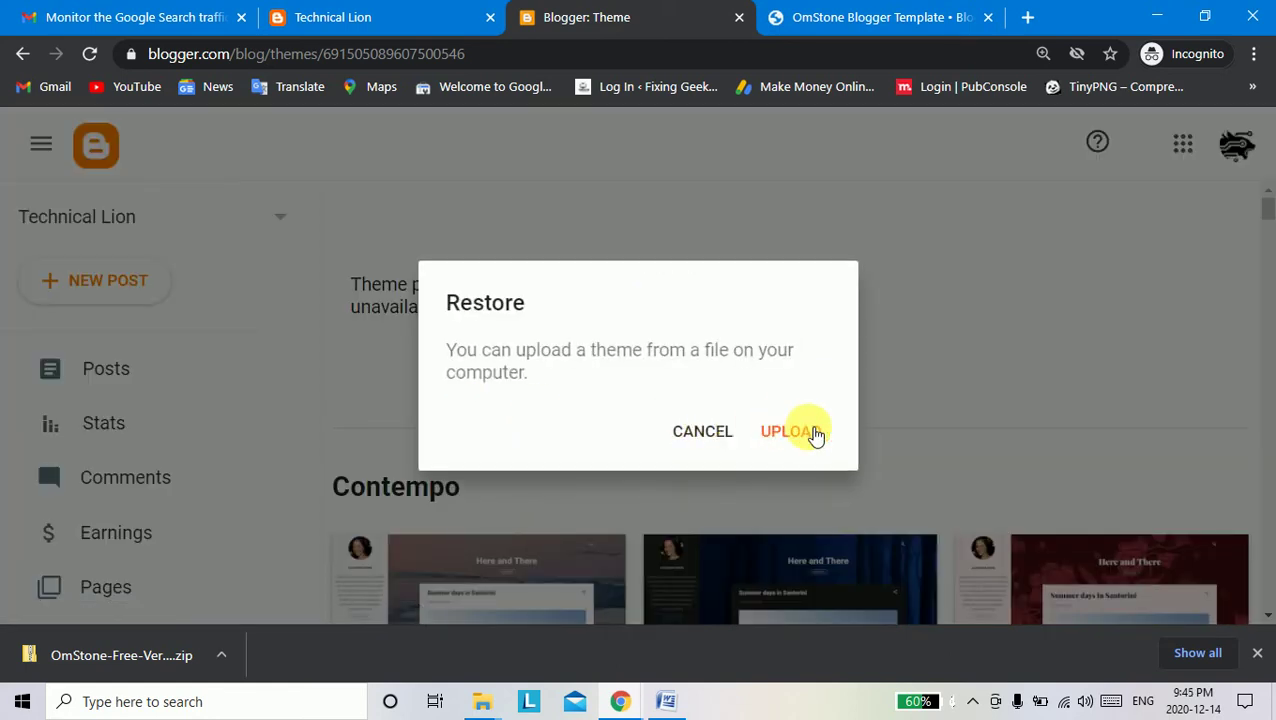
Browse to the OmStone Free Version XML in Downloads, then cancel without uploading.
{"action": "left_click", "coordinate": [795, 432]}
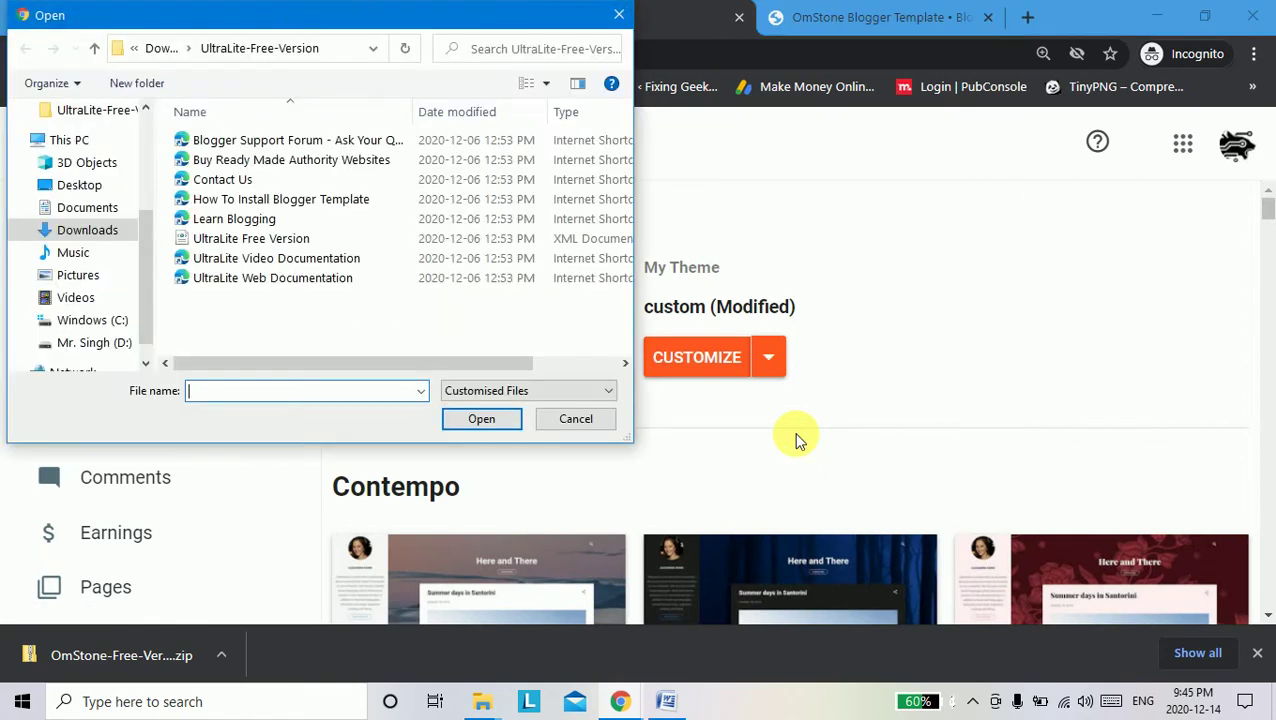
{"action": "mouse_move", "coordinate": [87, 230]}
{"action": "left_click", "coordinate": [65, 232]}
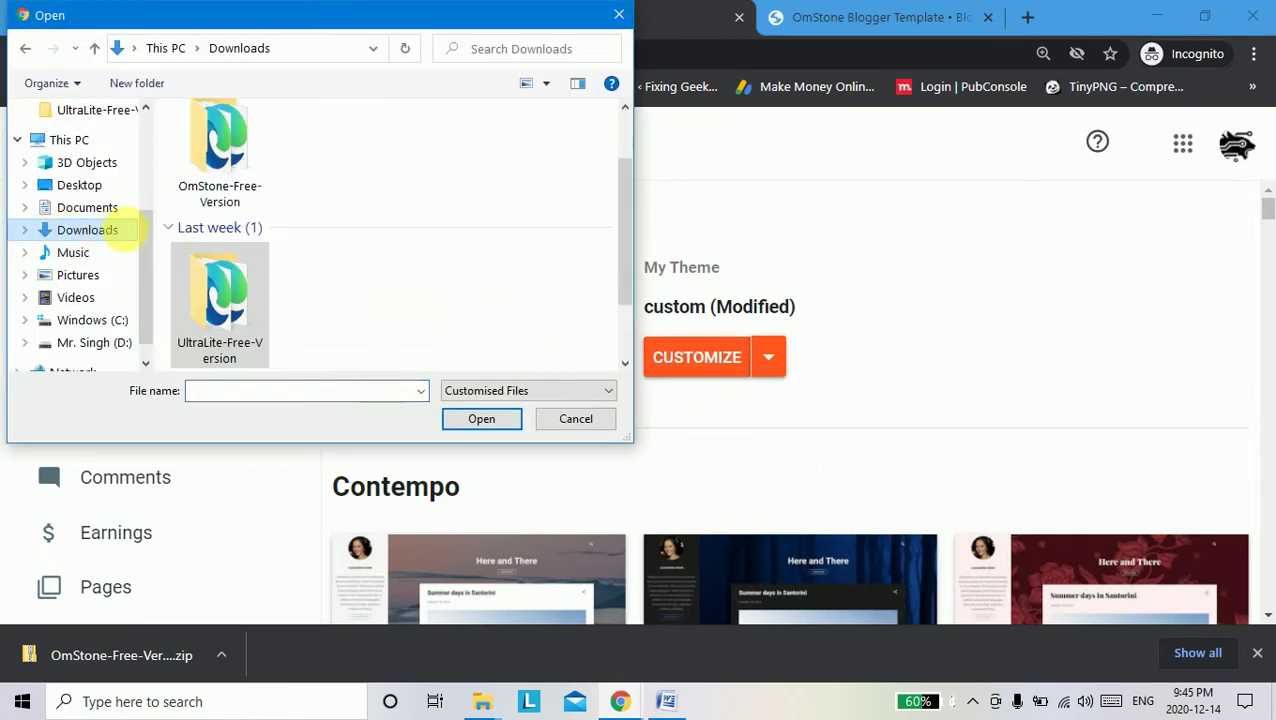
{"action": "double_click", "coordinate": [219, 160]}
{"action": "left_click", "coordinate": [226, 181]}
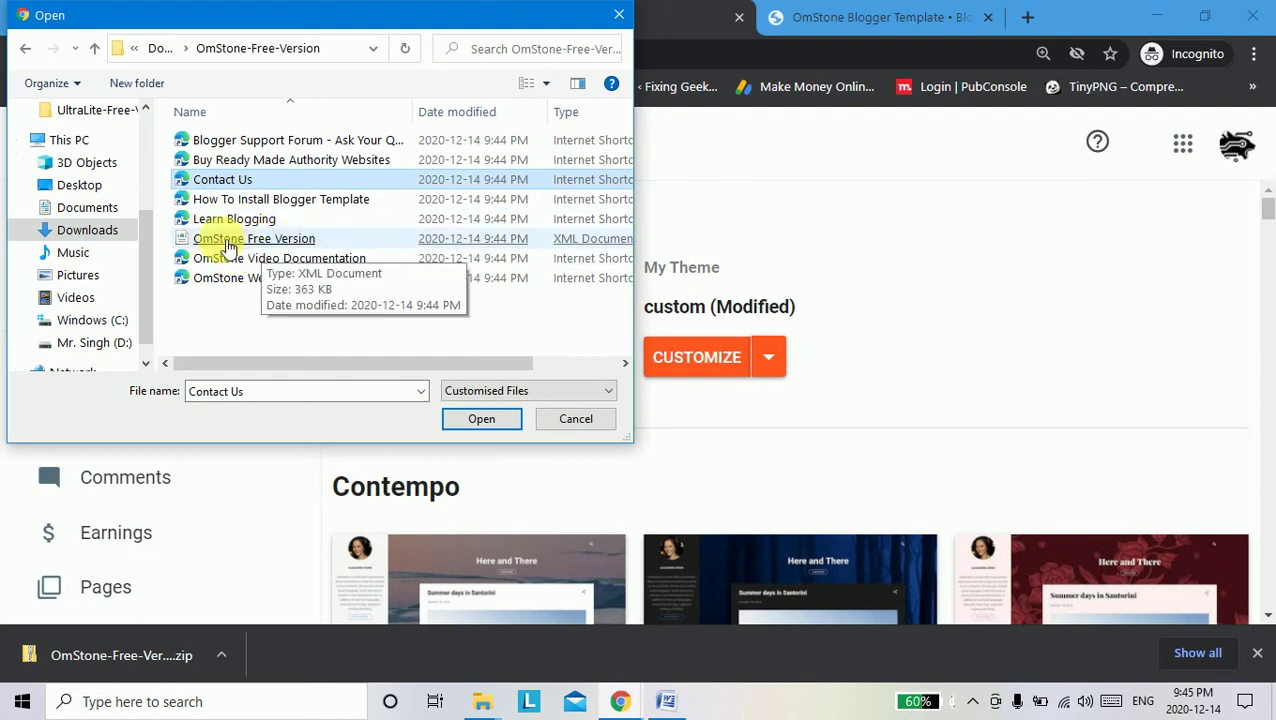
{"action": "left_click_drag", "start_coordinate": [490, 365], "coordinate": [574, 364]}
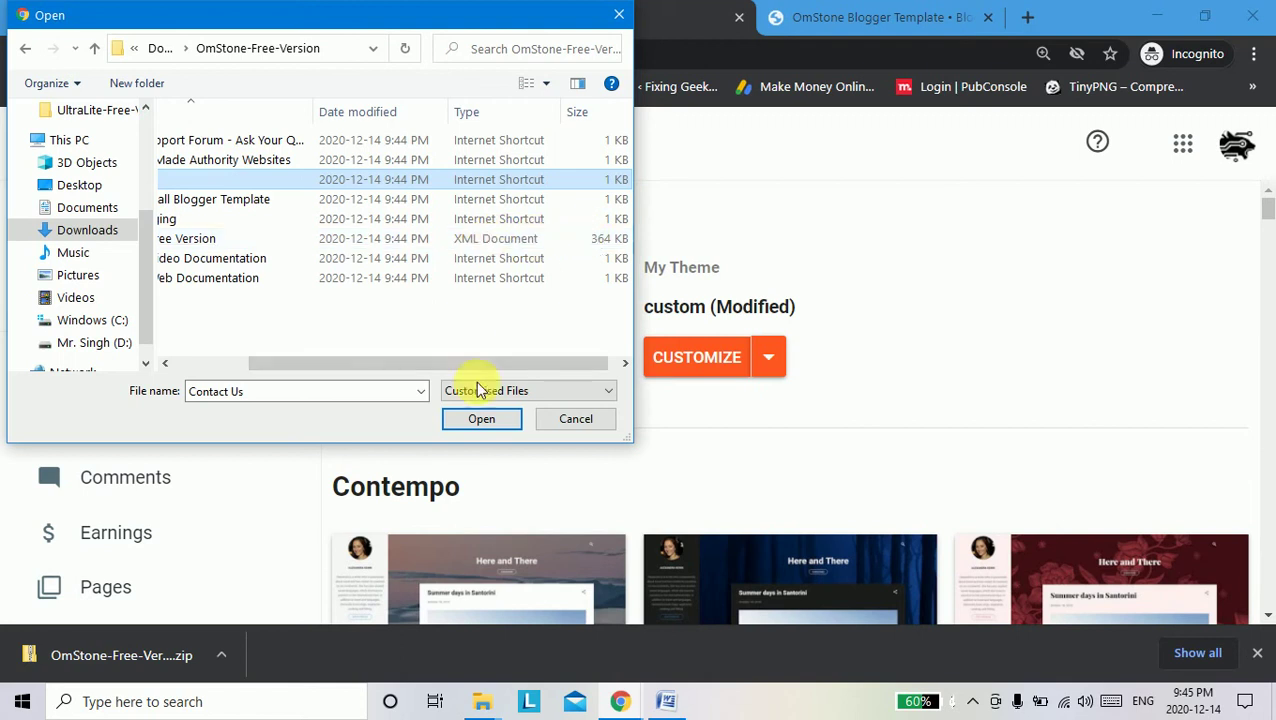
{"action": "left_click_drag", "start_coordinate": [467, 364], "coordinate": [322, 362]}
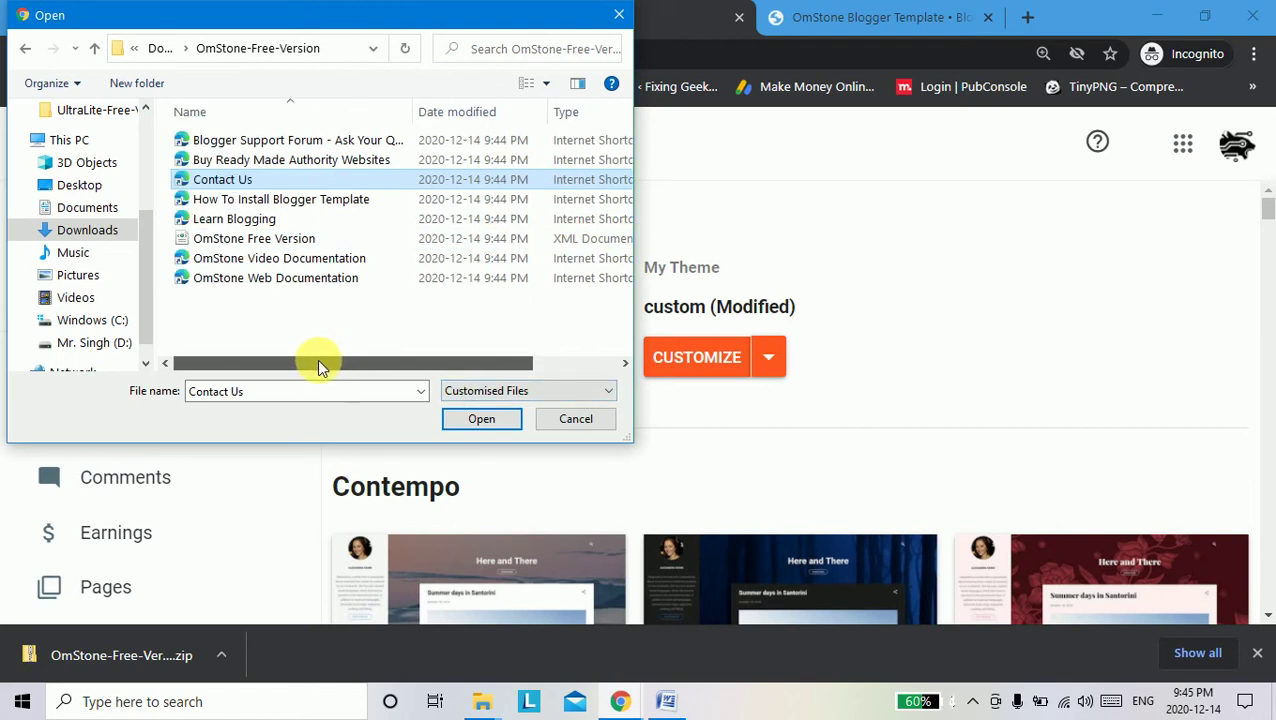
{"action": "left_click", "coordinate": [250, 238]}
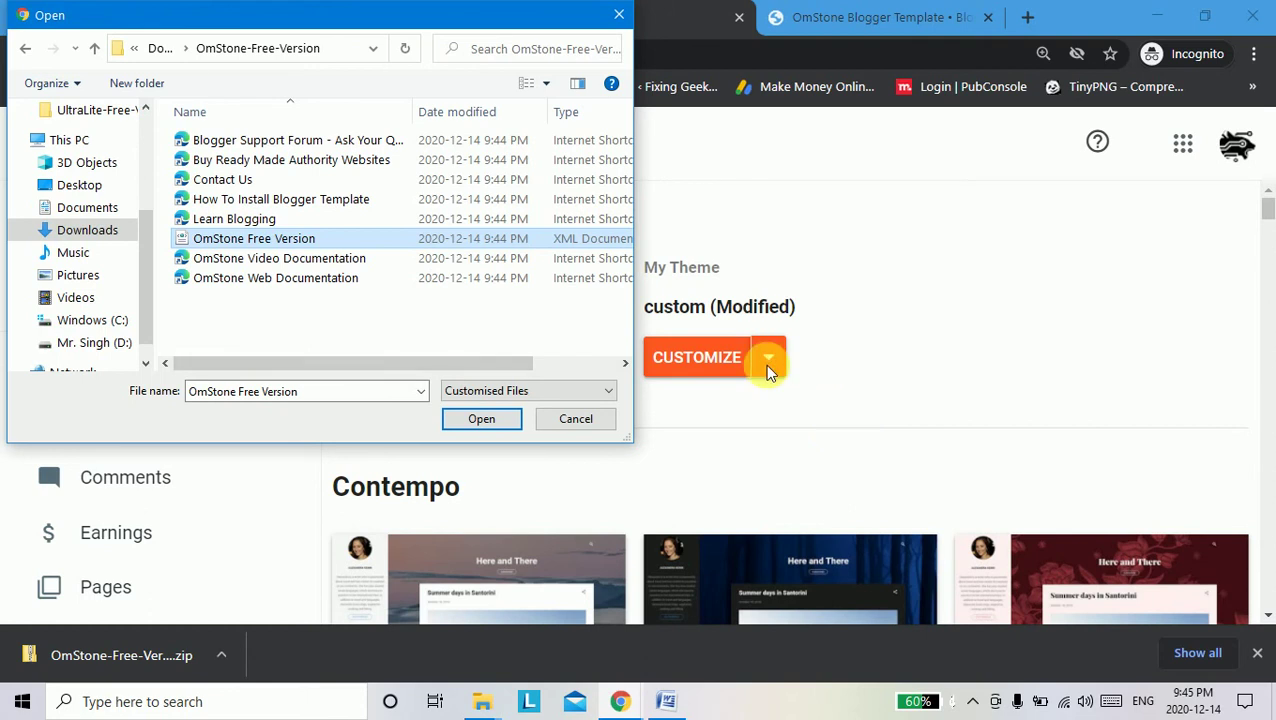
{"action": "left_click", "coordinate": [575, 418]}
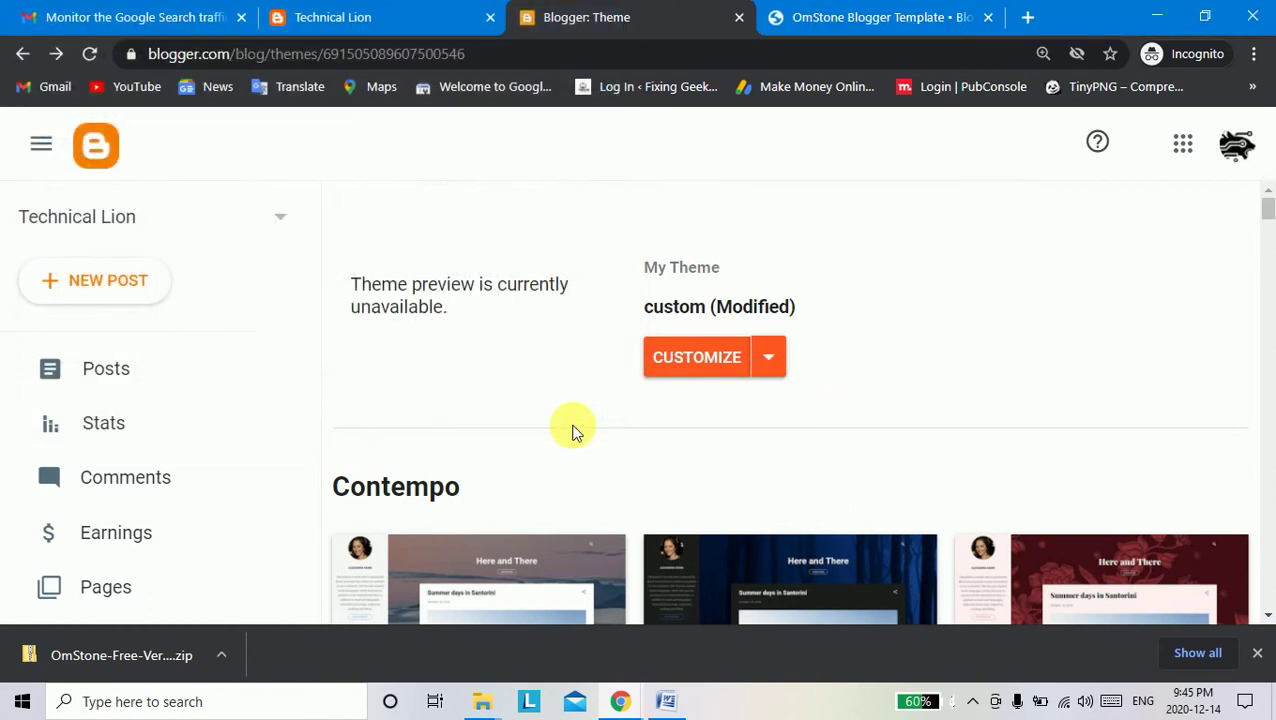
Reload the Technical Lion blog to confirm the 'Copyright © 2020 Technical Lion' footer, then return to Blogger's Theme page.
{"action": "left_click", "coordinate": [322, 16]}
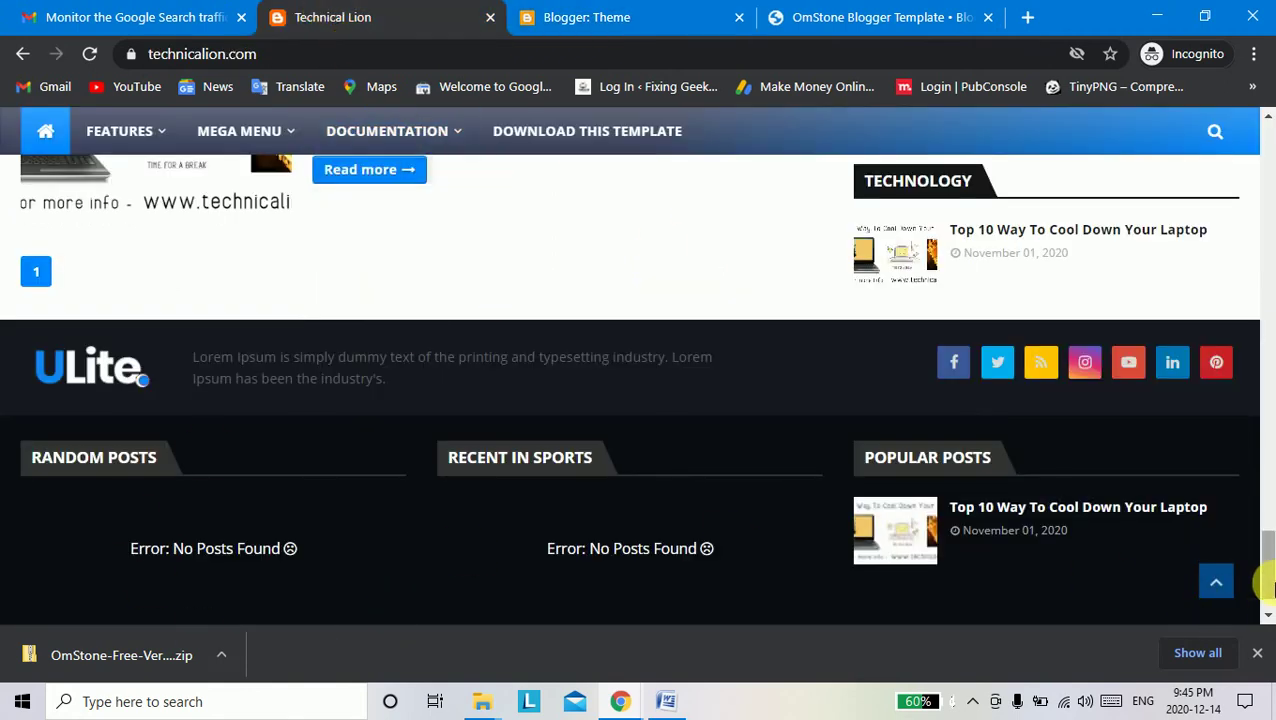
{"action": "left_click", "coordinate": [1258, 655]}
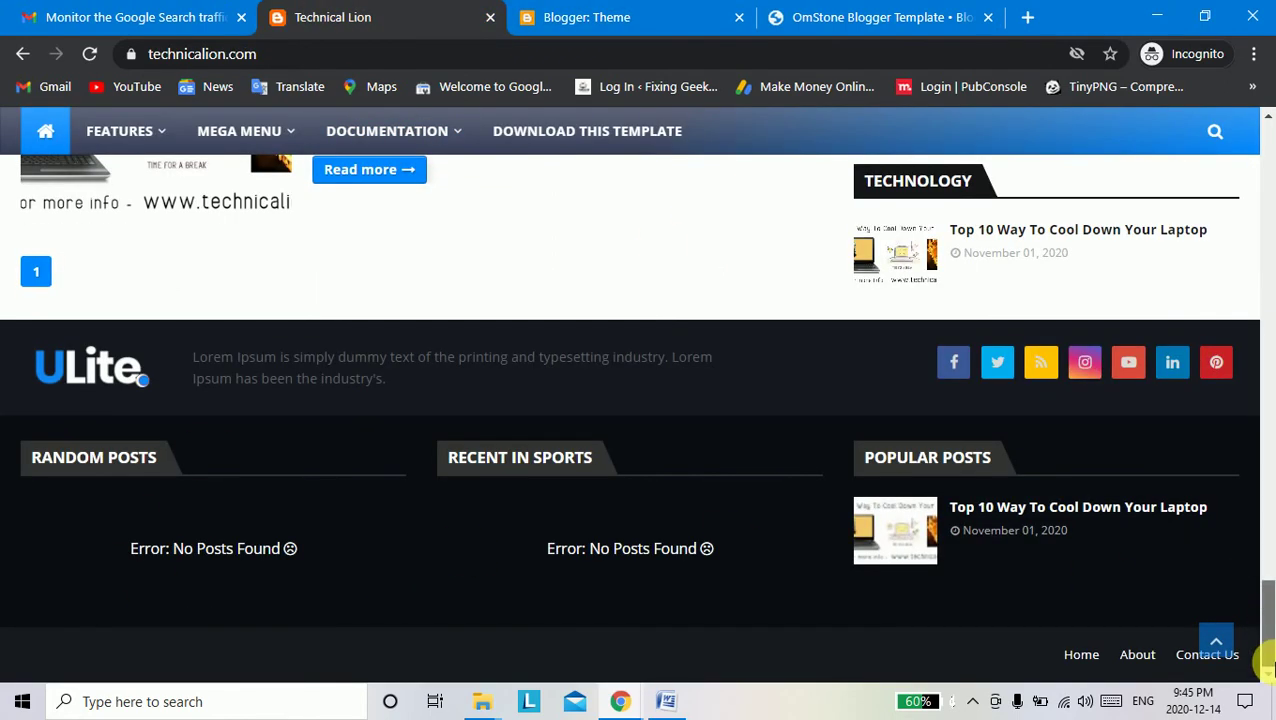
{"action": "left_click", "coordinate": [92, 55]}
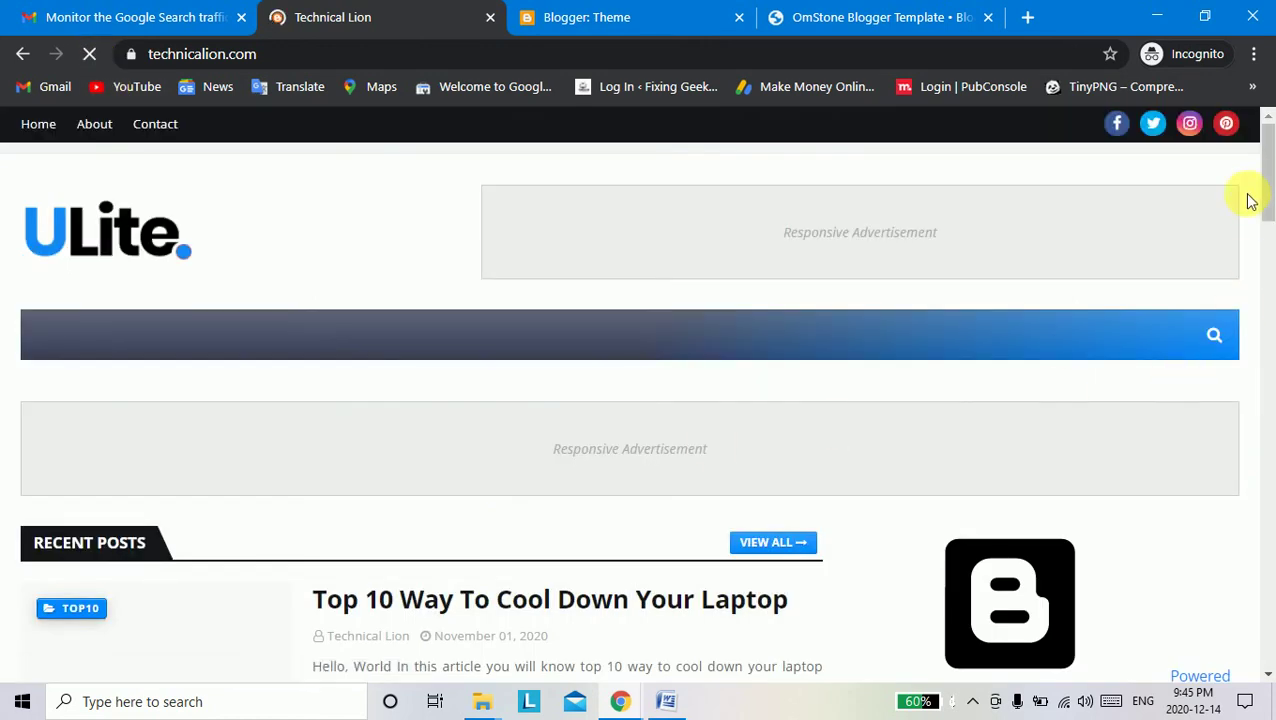
{"action": "left_click_drag", "start_coordinate": [1266, 170], "coordinate": [1262, 662]}
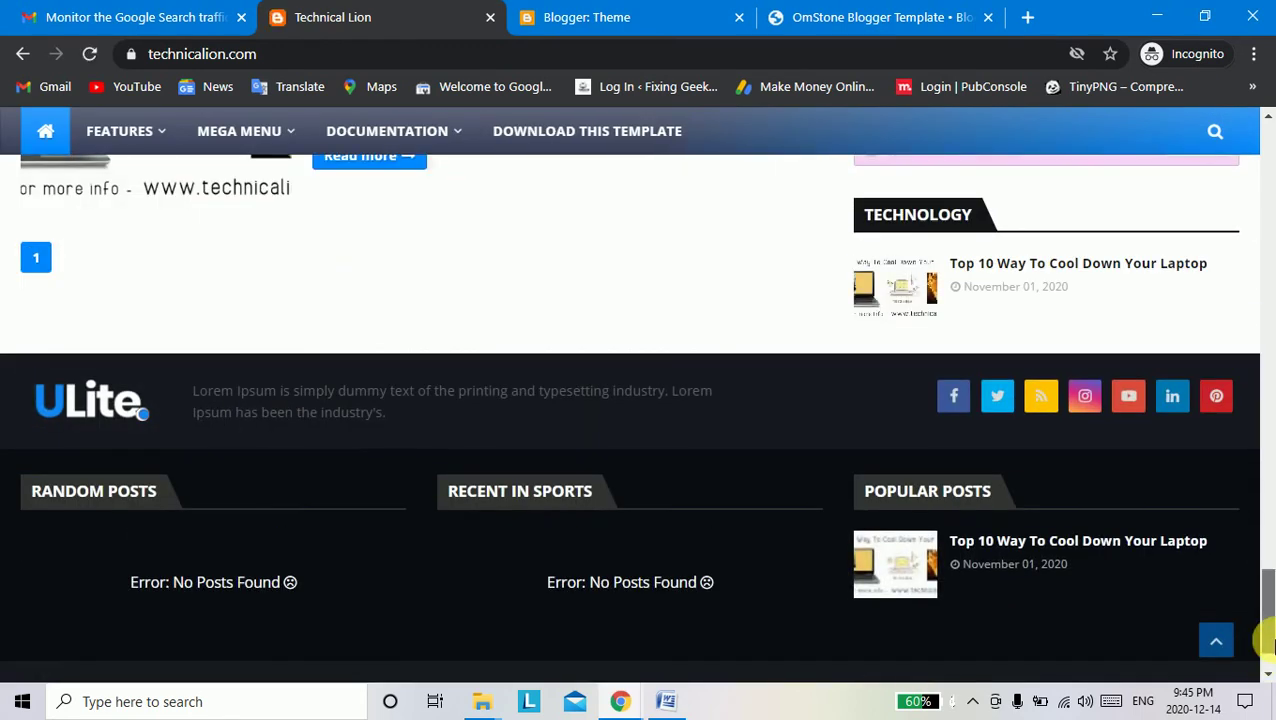
{"action": "scroll", "coordinate": [1250, 645], "scroll_direction": "down", "scroll_amount": 1}
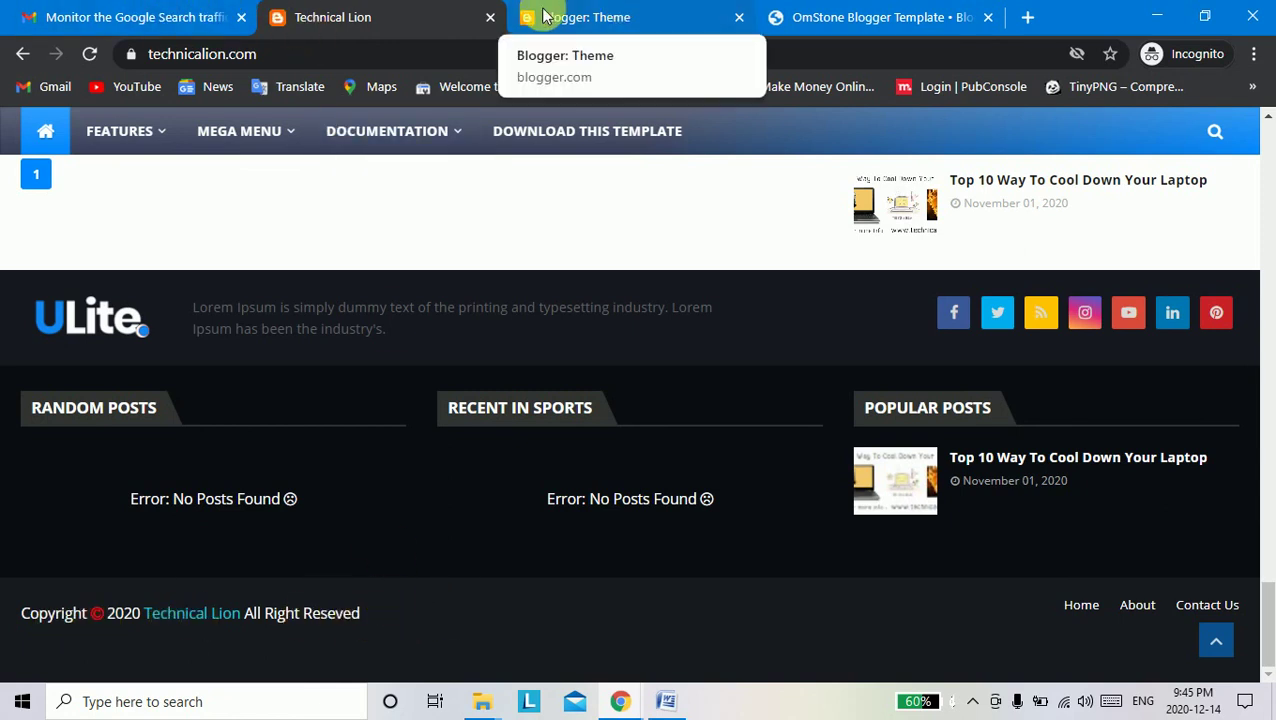
{"action": "left_click", "coordinate": [584, 16]}
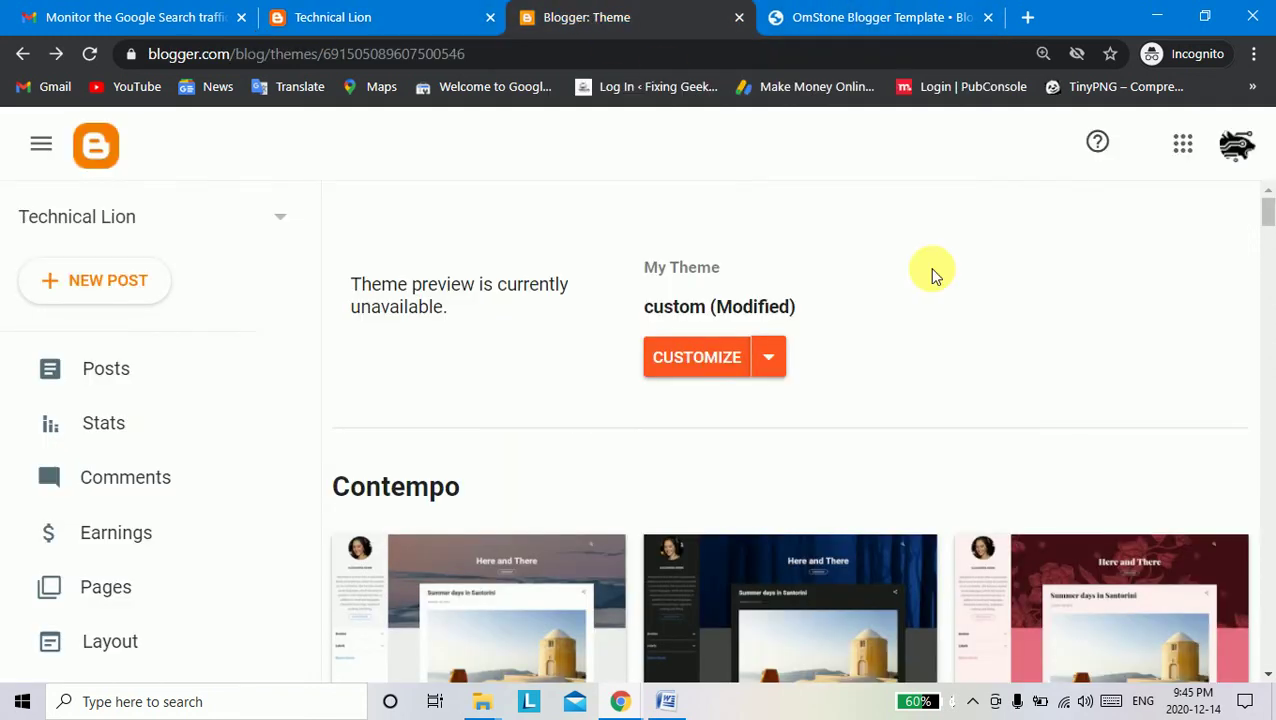